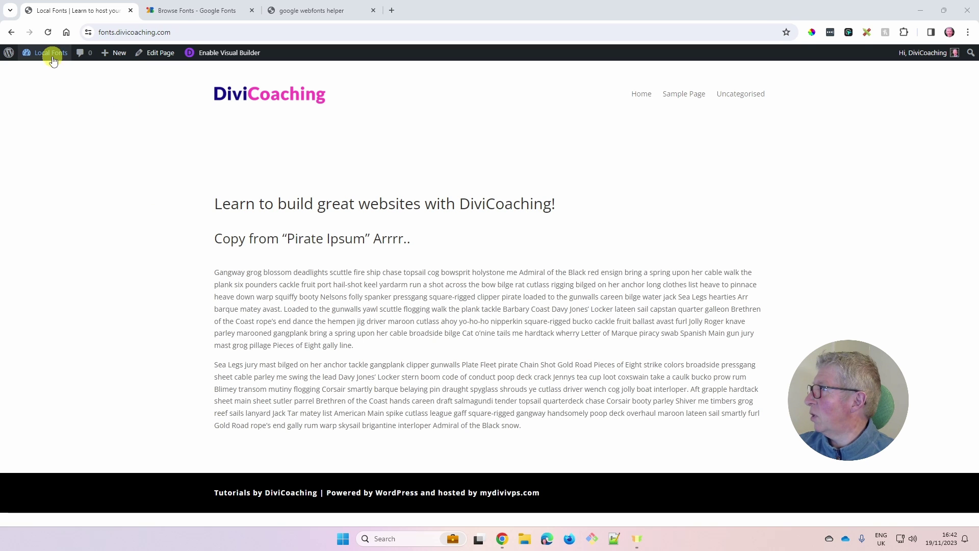
Open the Divi Theme Options from the site's dashboard and check the Use Google Fonts setting.
{"action": "mouse_move", "coordinate": [48, 54]}
{"action": "left_click", "coordinate": [45, 72]}
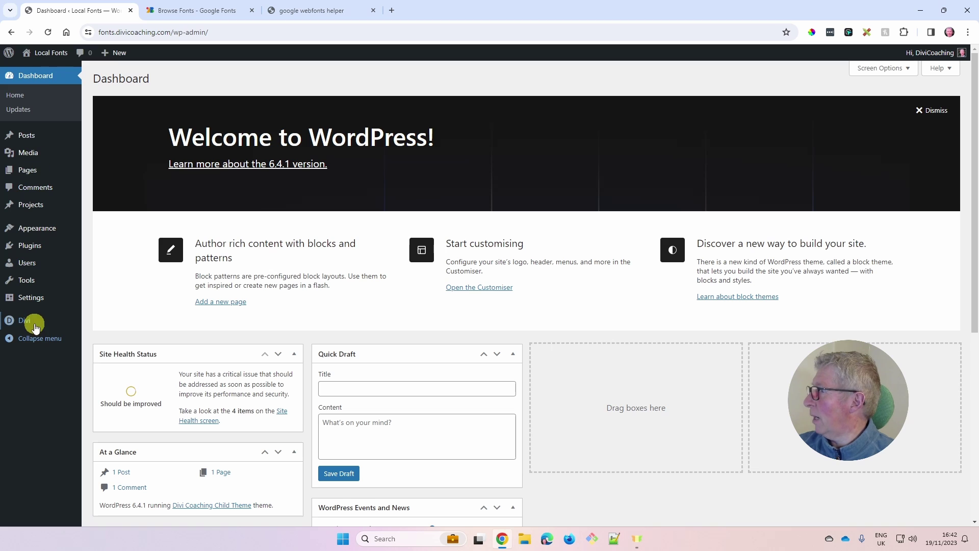
{"action": "mouse_move", "coordinate": [33, 321]}
{"action": "left_click", "coordinate": [113, 322]}
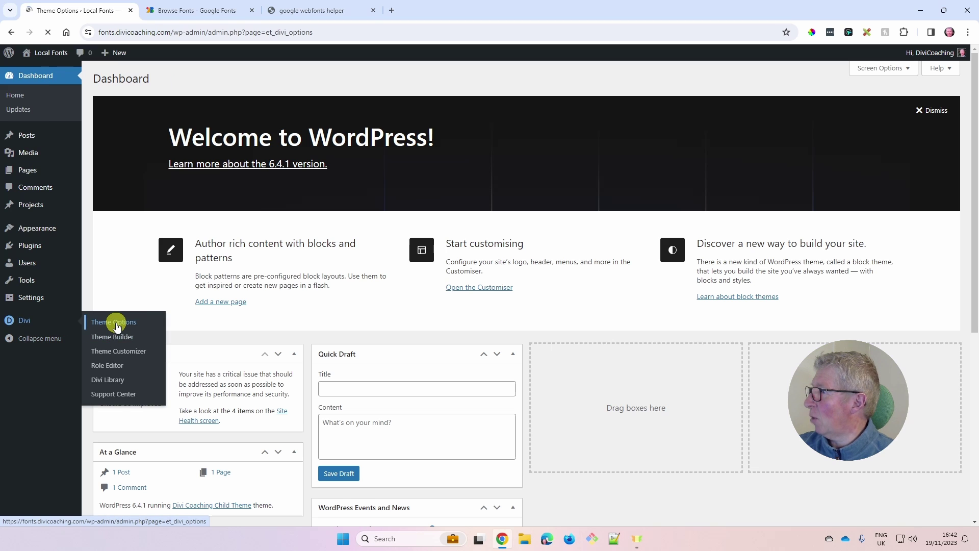
{"action": "scroll", "coordinate": [326, 316], "scroll_direction": "down", "scroll_amount": 6}
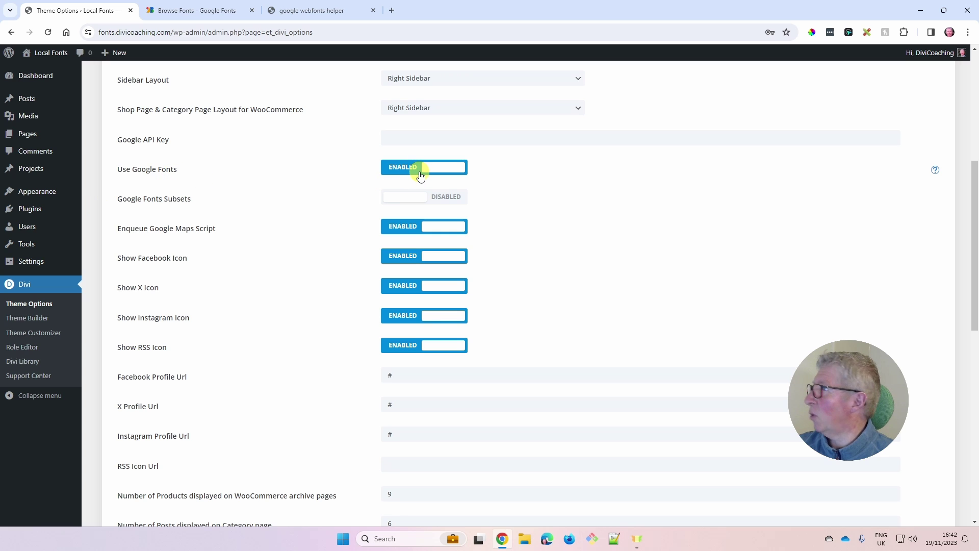
Browse the available header fonts in the Theme Customizer's general typography settings, and exit the customizer without saving.
{"action": "mouse_move", "coordinate": [48, 54]}
{"action": "left_click", "coordinate": [37, 74]}
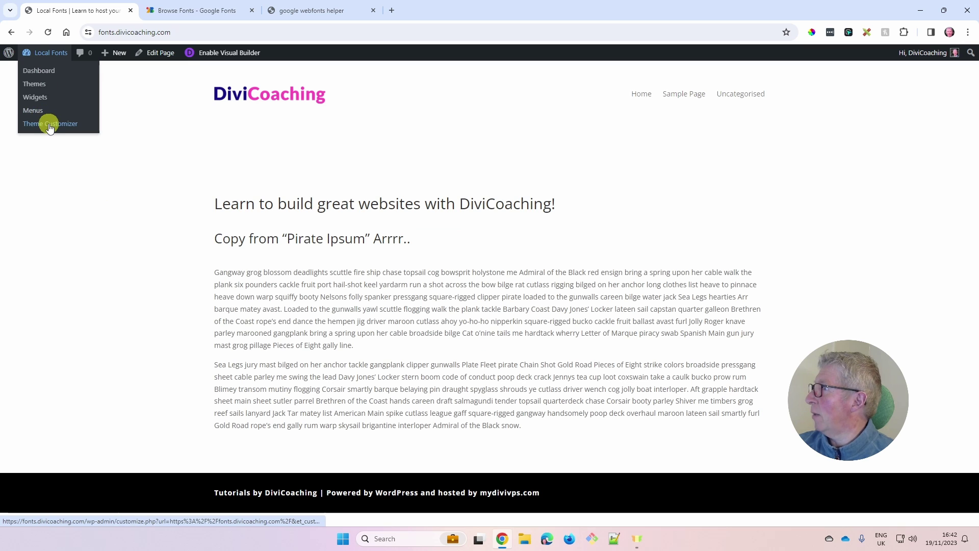
{"action": "left_click", "coordinate": [49, 125]}
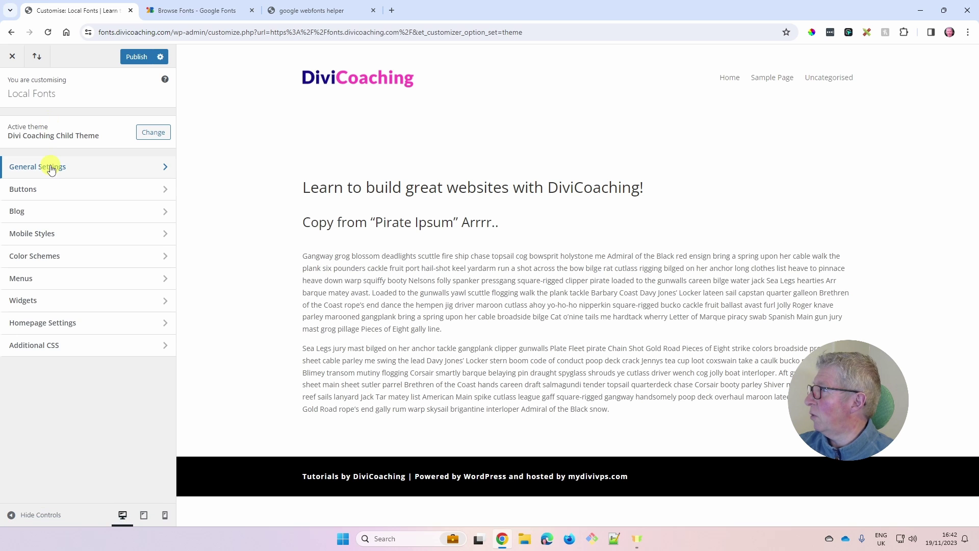
{"action": "left_click", "coordinate": [49, 167]}
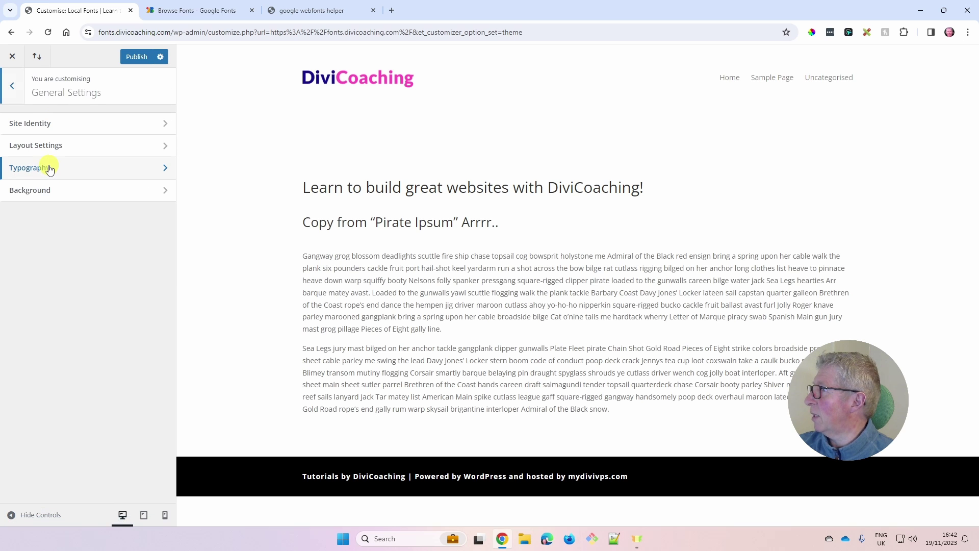
{"action": "left_click", "coordinate": [49, 169]}
{"action": "scroll", "coordinate": [98, 265], "scroll_direction": "down", "scroll_amount": 2}
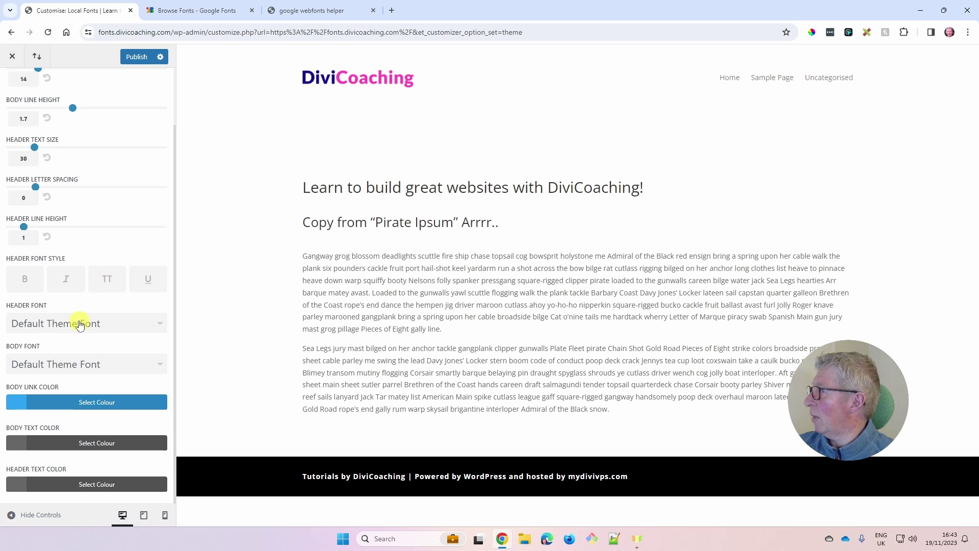
{"action": "left_click", "coordinate": [100, 327]}
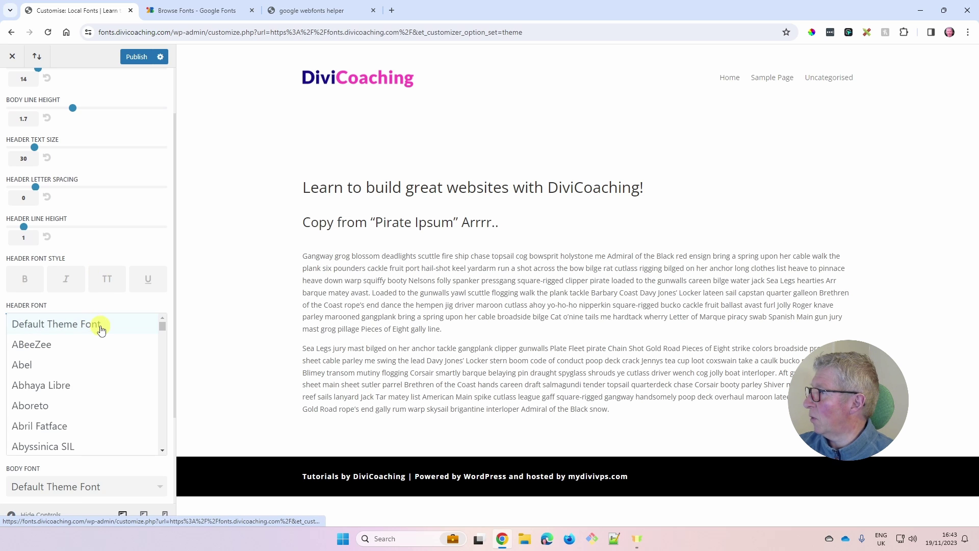
{"action": "scroll", "coordinate": [99, 331], "scroll_direction": "down", "scroll_amount": 15}
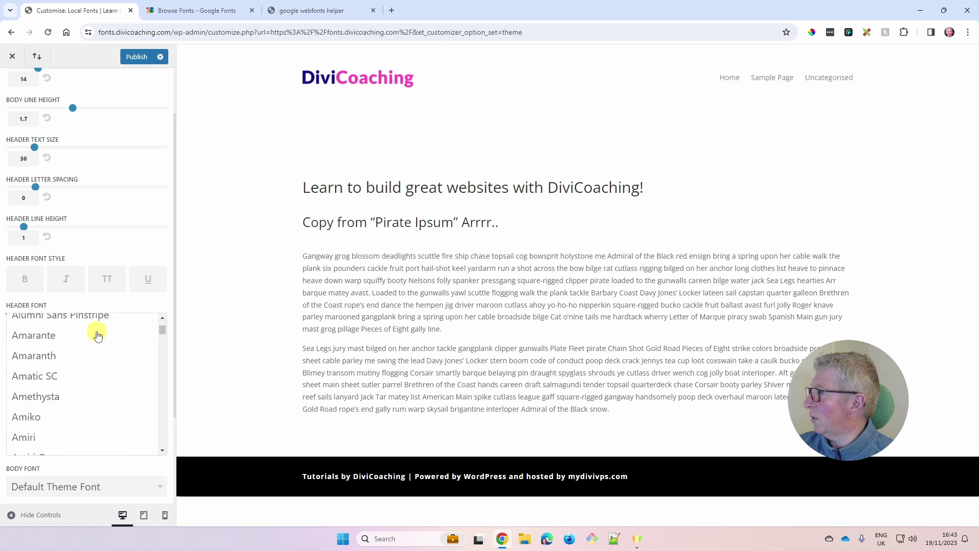
{"action": "scroll", "coordinate": [98, 336], "scroll_direction": "down", "scroll_amount": 15}
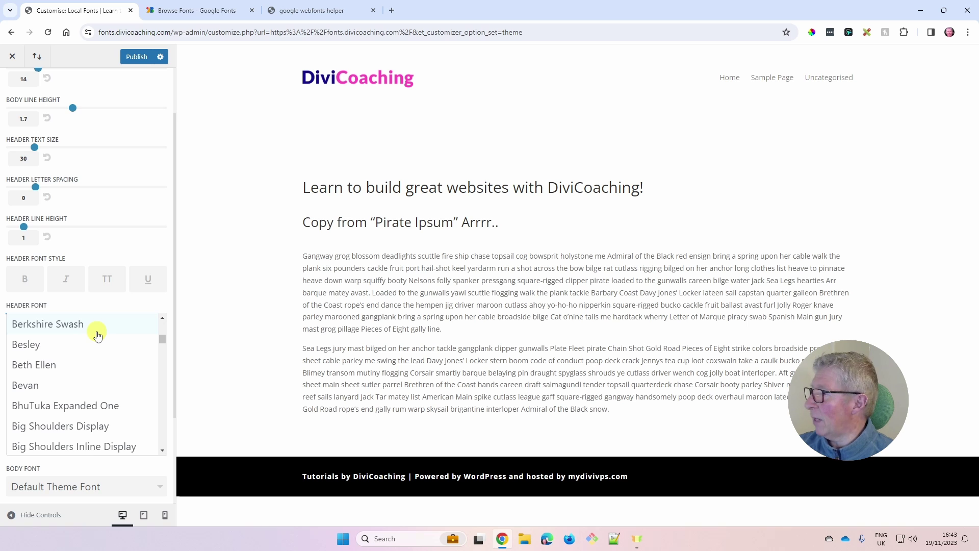
{"action": "scroll", "coordinate": [98, 336], "scroll_direction": "down", "scroll_amount": 3}
{"action": "scroll", "coordinate": [96, 332], "scroll_direction": "up", "scroll_amount": 5}
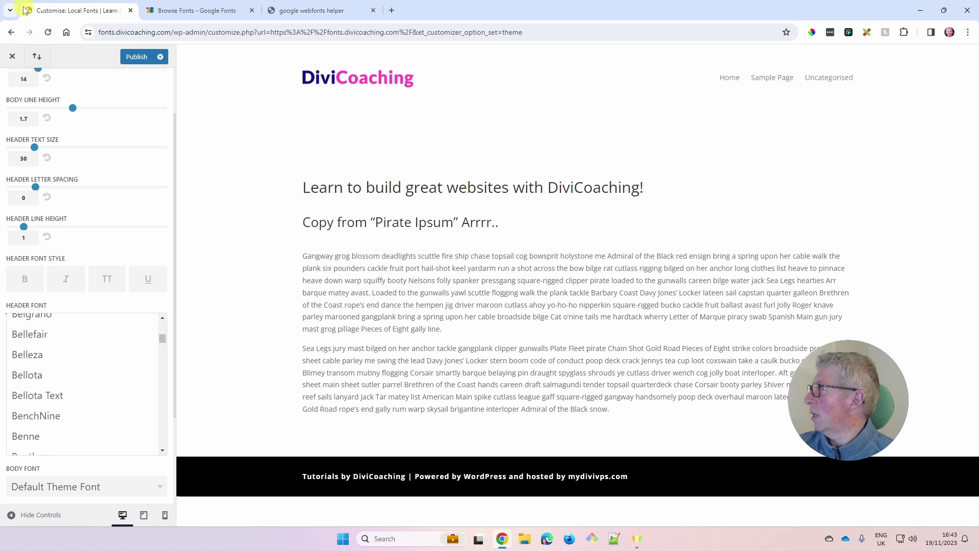
{"action": "left_click", "coordinate": [12, 57]}
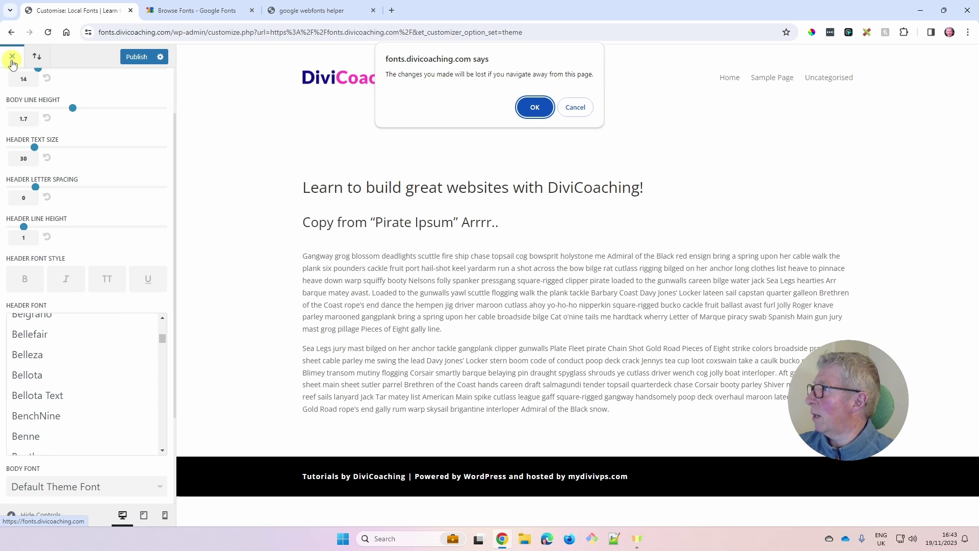
{"action": "left_click", "coordinate": [536, 105]}
Disable Use Google Fonts in the Divi Theme Options and save the changes.
{"action": "mouse_move", "coordinate": [41, 53]}
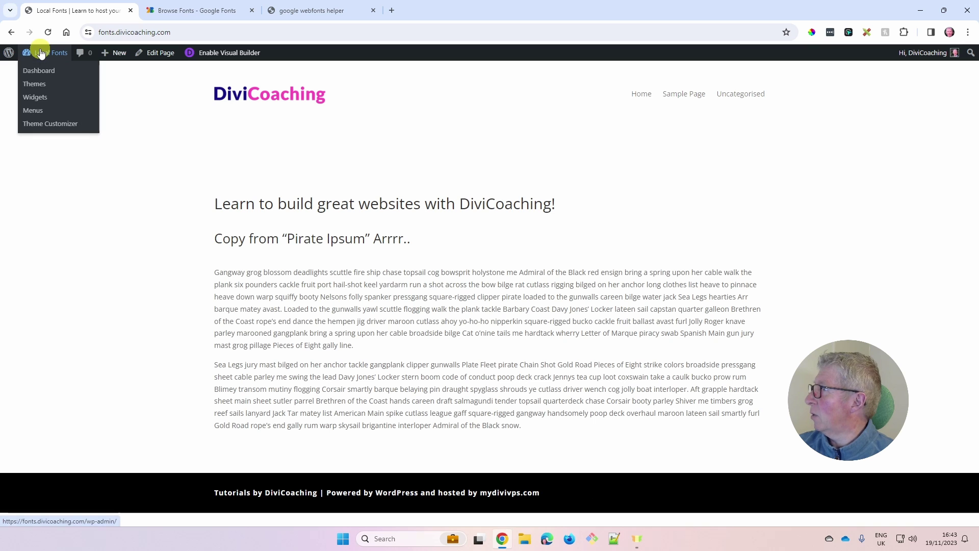
{"action": "left_click", "coordinate": [39, 72]}
{"action": "mouse_move", "coordinate": [37, 318]}
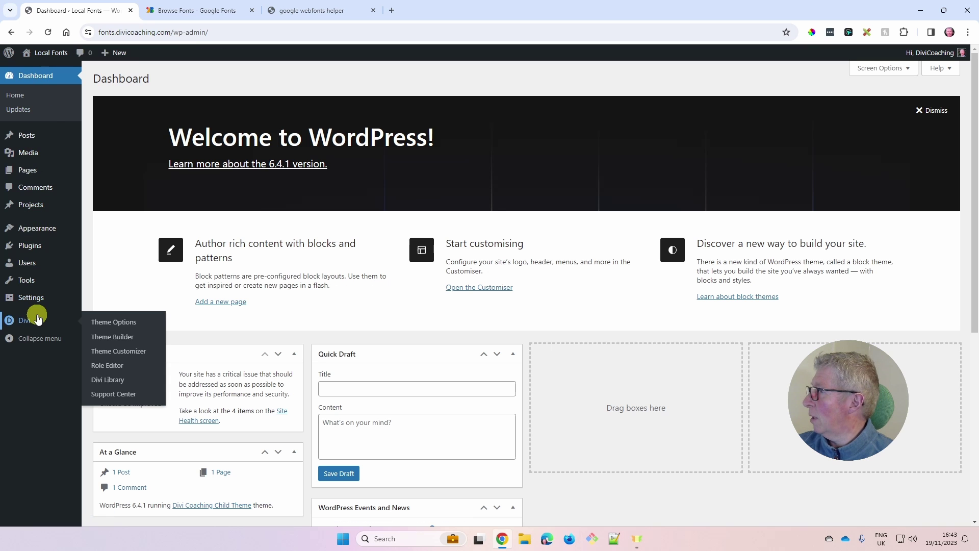
{"action": "left_click", "coordinate": [114, 322]}
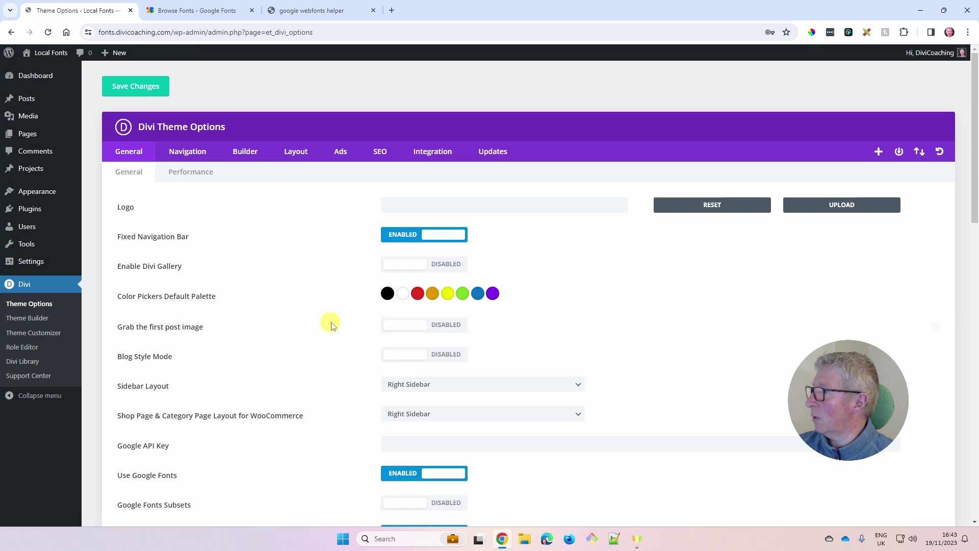
{"action": "scroll", "coordinate": [331, 325], "scroll_direction": "down", "scroll_amount": 5}
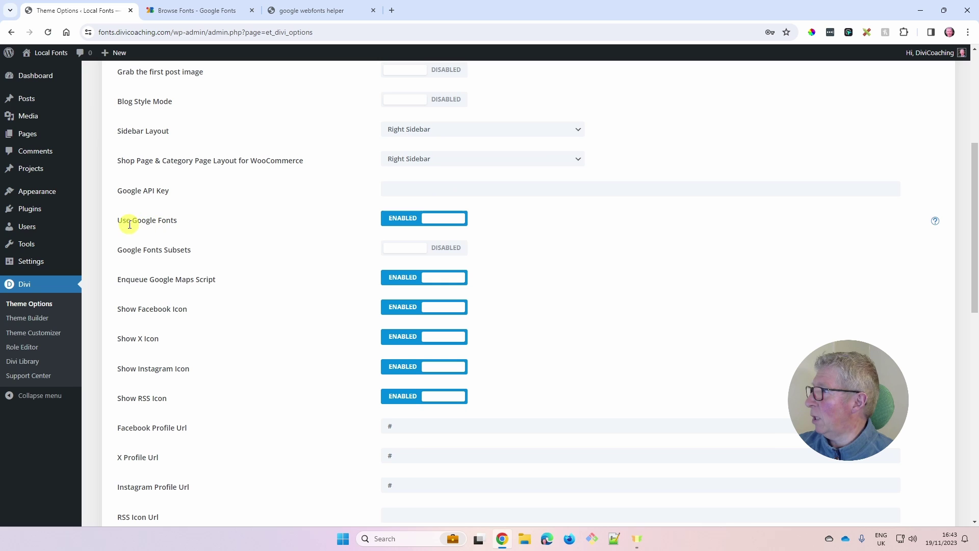
{"action": "left_click", "coordinate": [406, 221]}
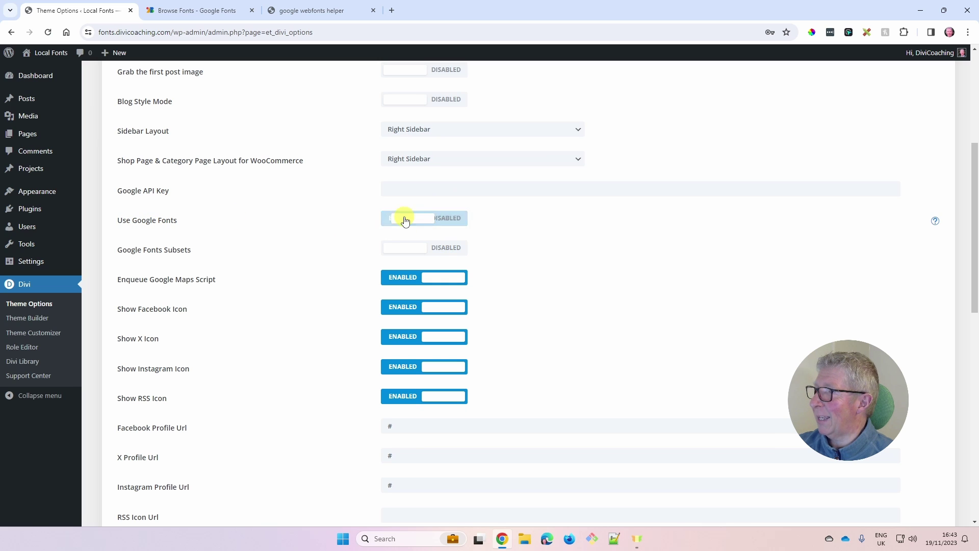
{"action": "scroll", "coordinate": [235, 311], "scroll_direction": "down", "scroll_amount": 10}
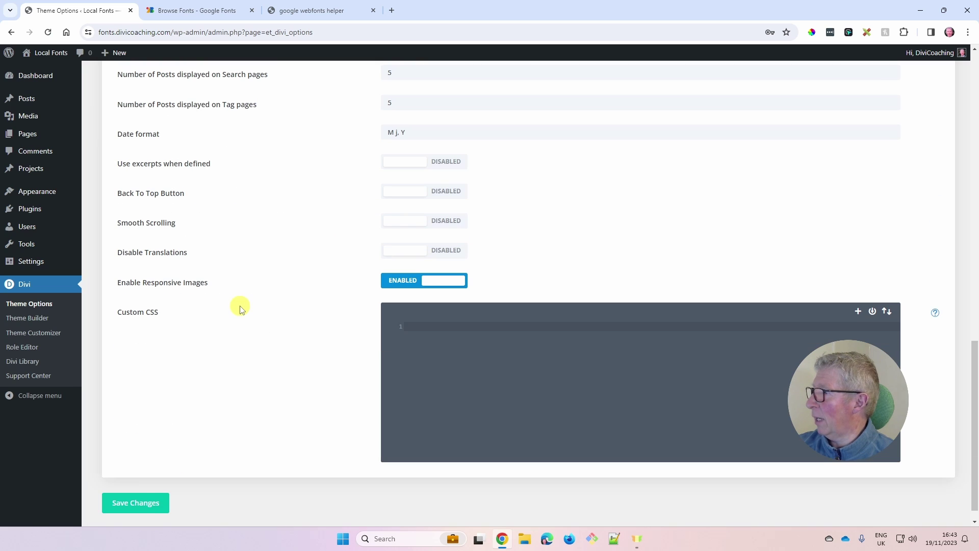
{"action": "left_click", "coordinate": [134, 504]}
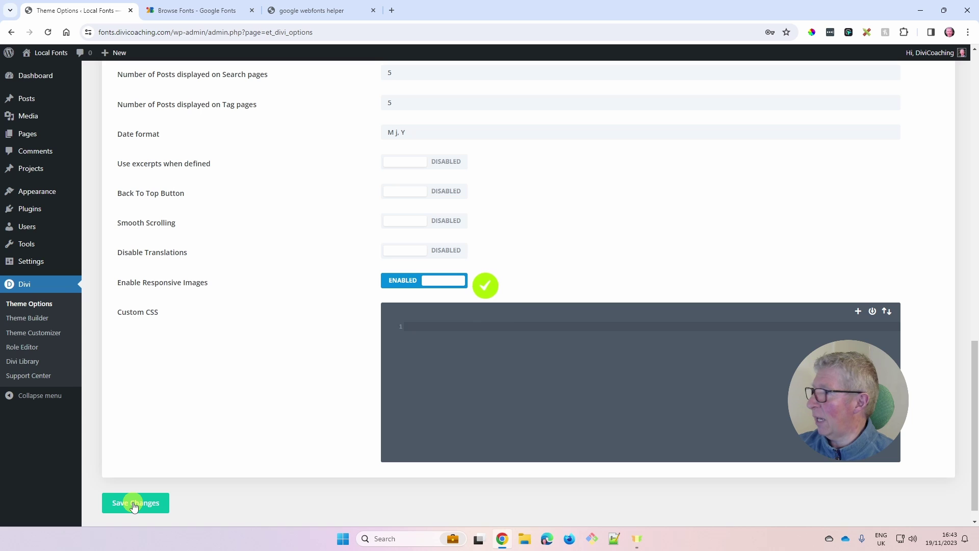
Review the header font choices in the live site's Theme Customizer typography settings and publish the customizer.
{"action": "mouse_move", "coordinate": [46, 53]}
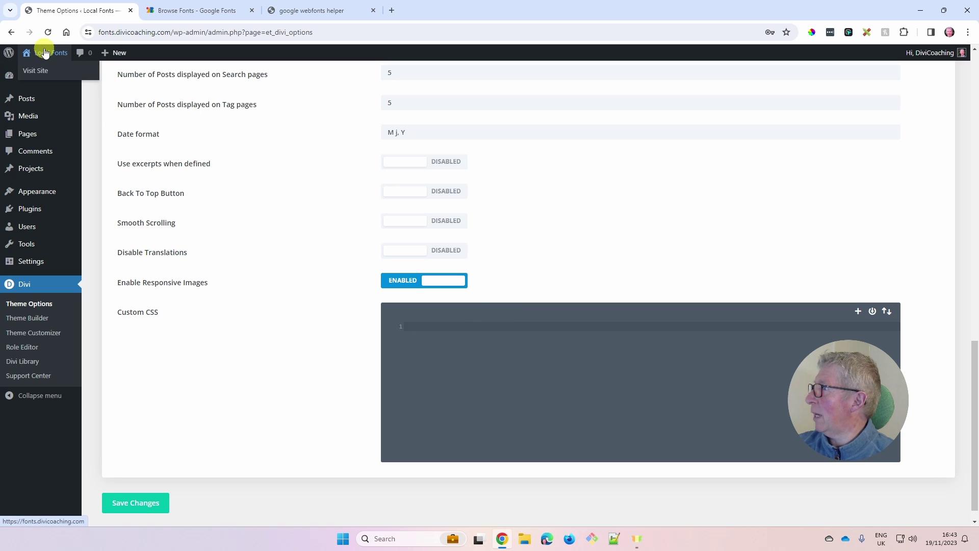
{"action": "left_click", "coordinate": [44, 71]}
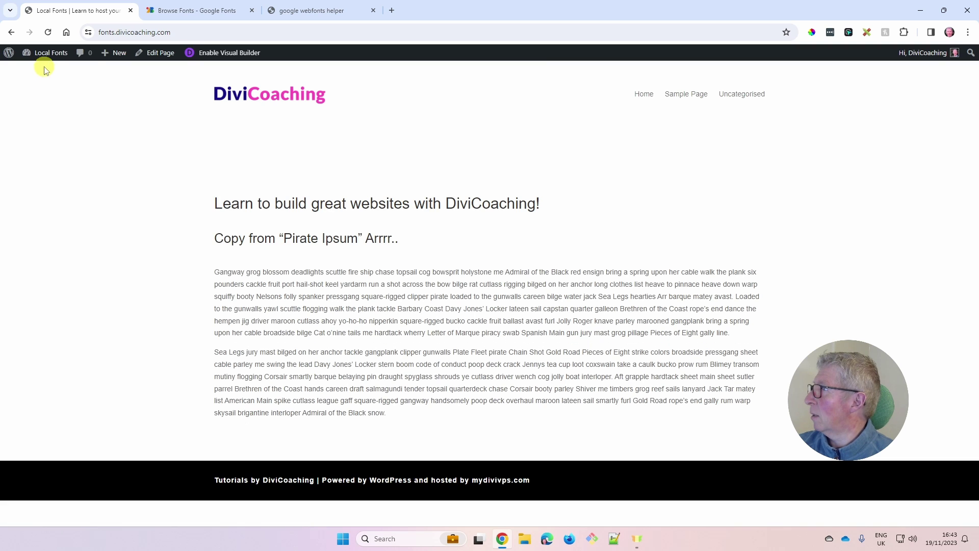
{"action": "left_click", "coordinate": [51, 123]}
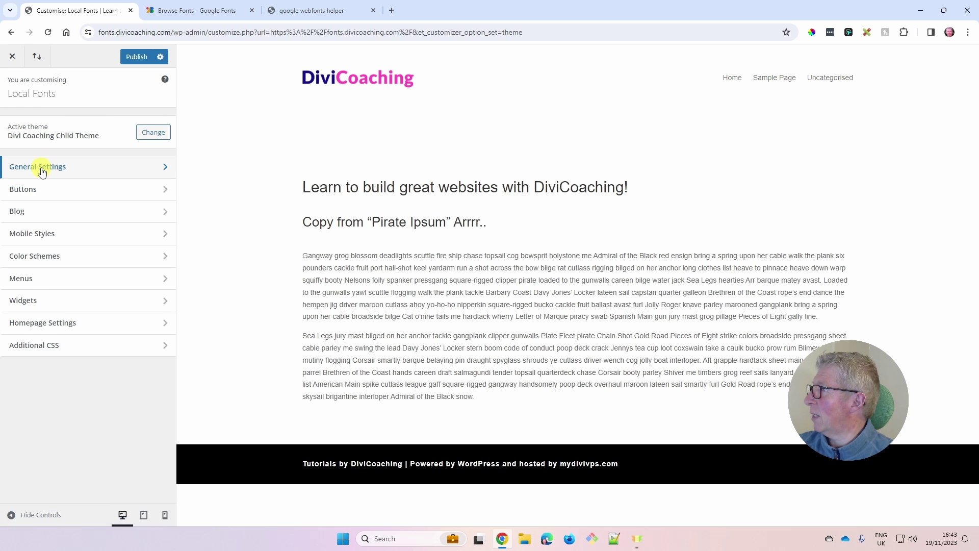
{"action": "left_click", "coordinate": [40, 166]}
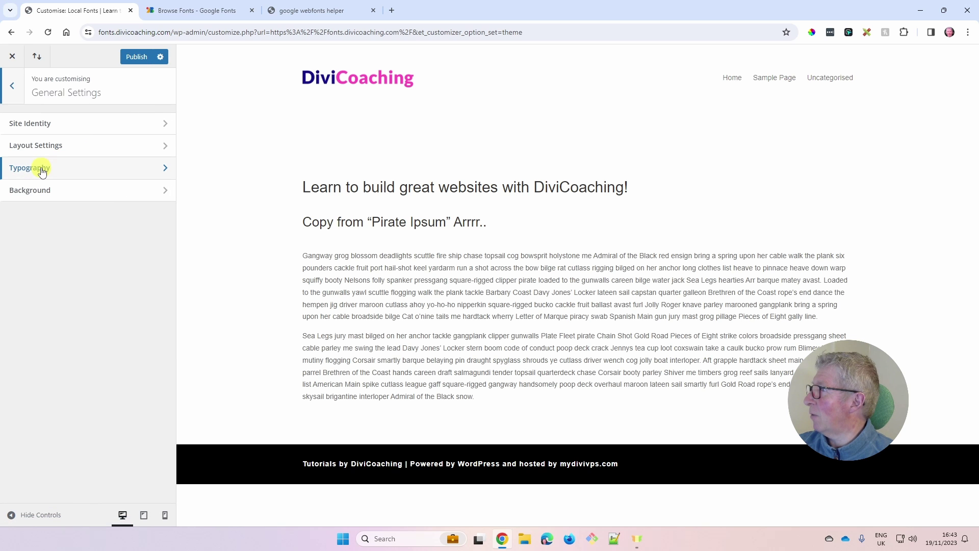
{"action": "left_click", "coordinate": [42, 171]}
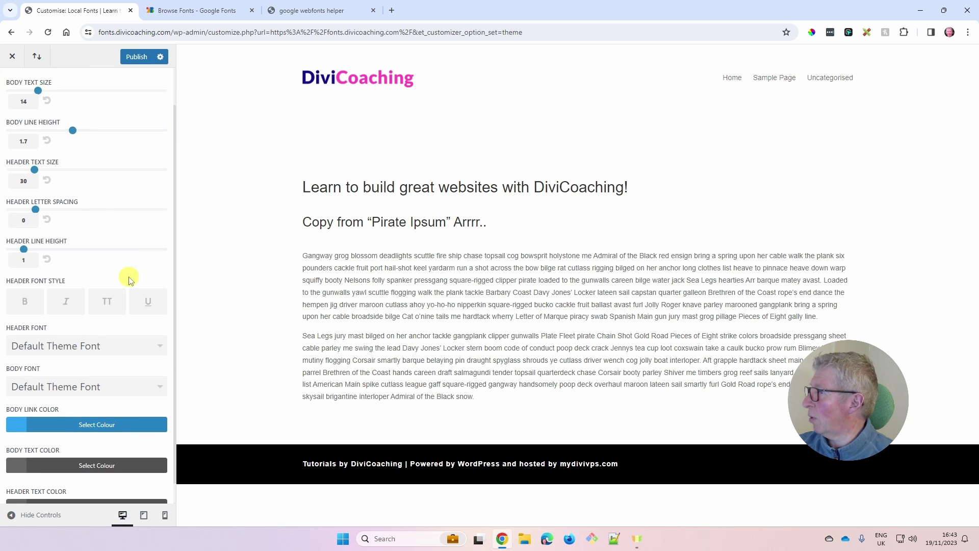
{"action": "scroll", "coordinate": [130, 279], "scroll_direction": "down", "scroll_amount": 1}
{"action": "left_click", "coordinate": [87, 324]}
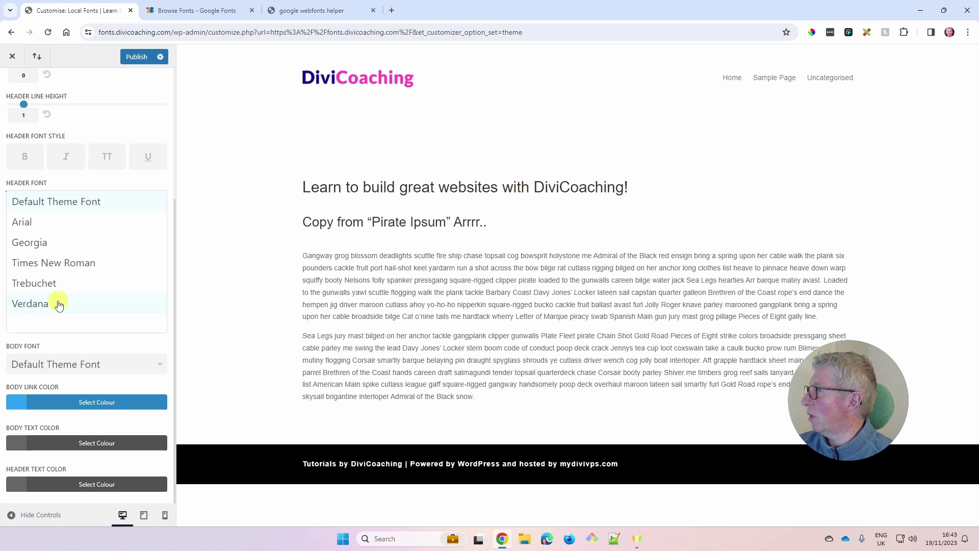
{"action": "left_click", "coordinate": [141, 58]}
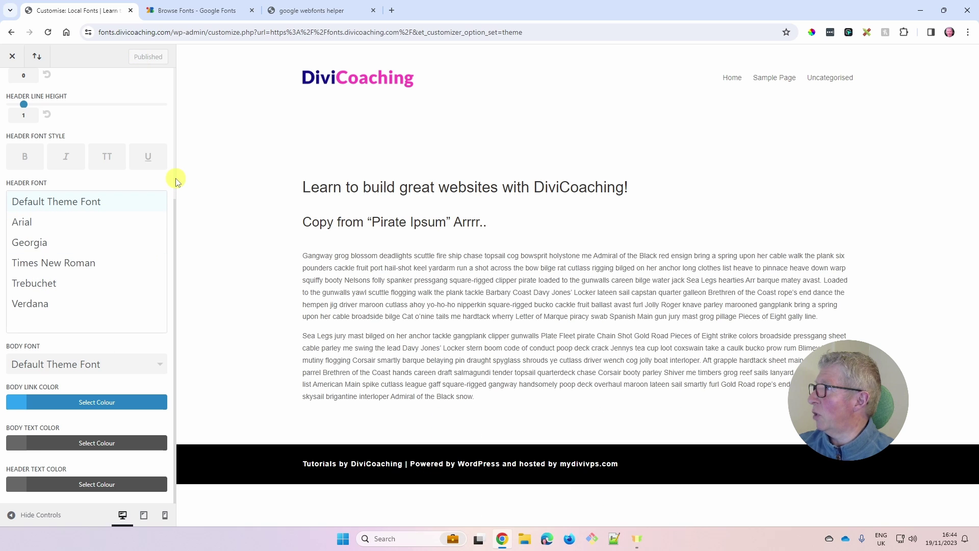
Switch to Google Fonts and set the preview text to "If you want to learn all about Divi then you are in the right place!".
{"action": "left_click", "coordinate": [187, 13]}
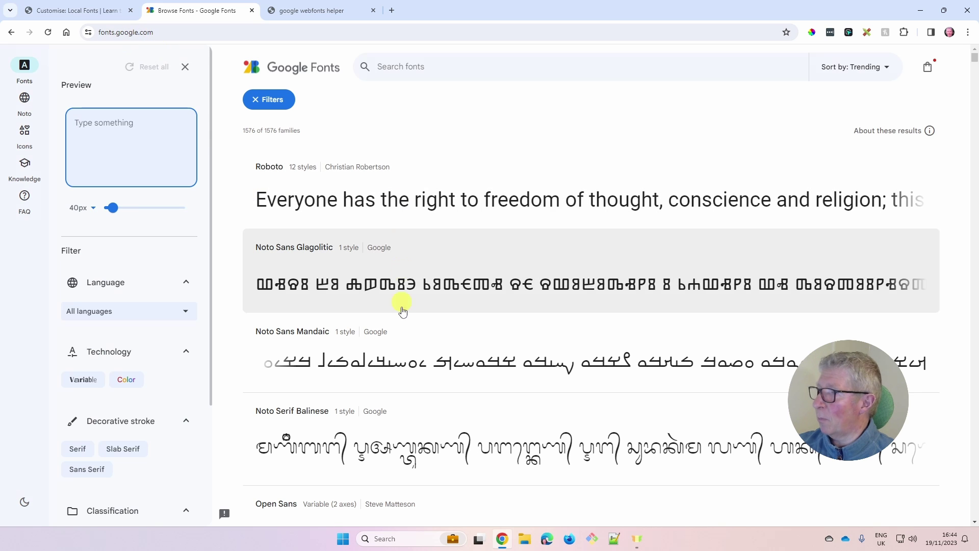
{"action": "scroll", "coordinate": [411, 256], "scroll_direction": "down", "scroll_amount": 4}
{"action": "scroll", "coordinate": [410, 254], "scroll_direction": "up", "scroll_amount": 4}
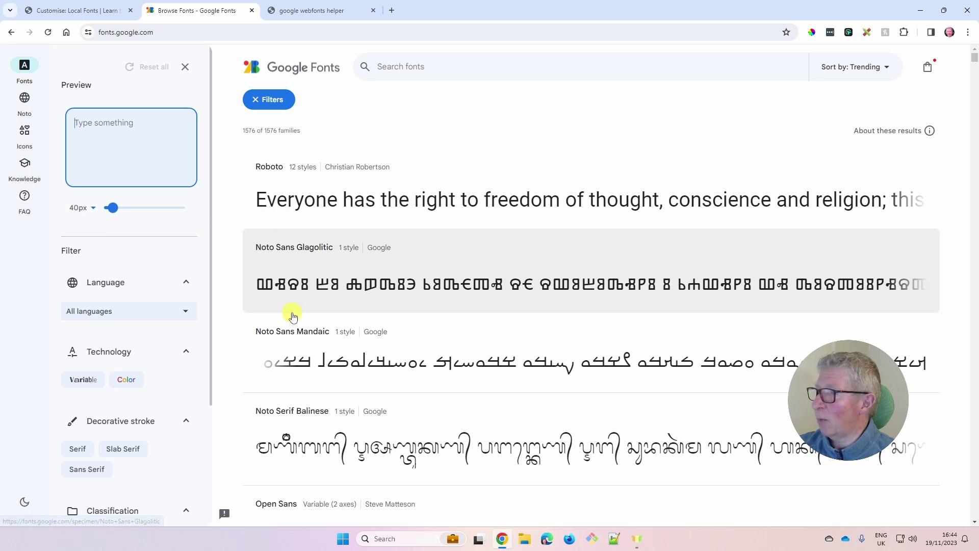
{"action": "left_click", "coordinate": [85, 127]}
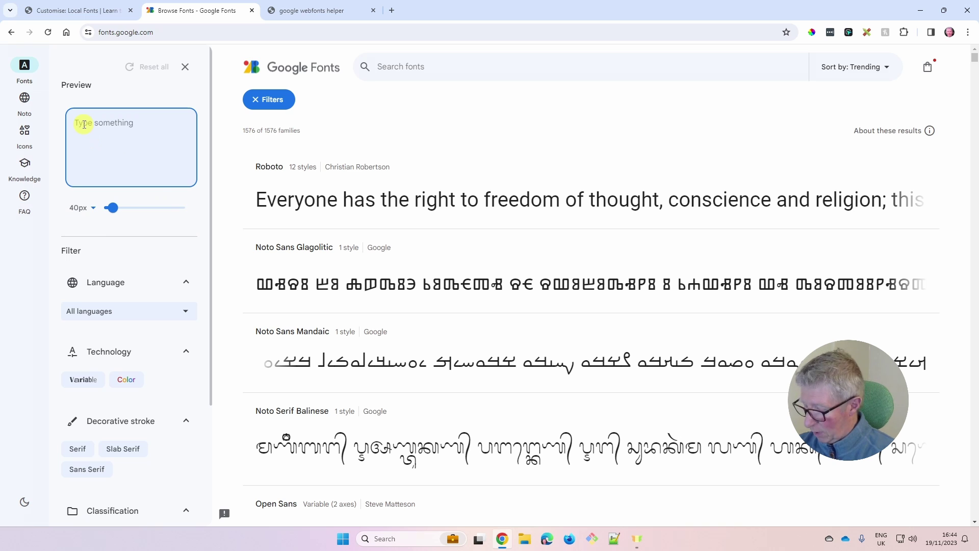
{"action": "type", "text": "If you want to learn all about Divi then you are in the right place!"}
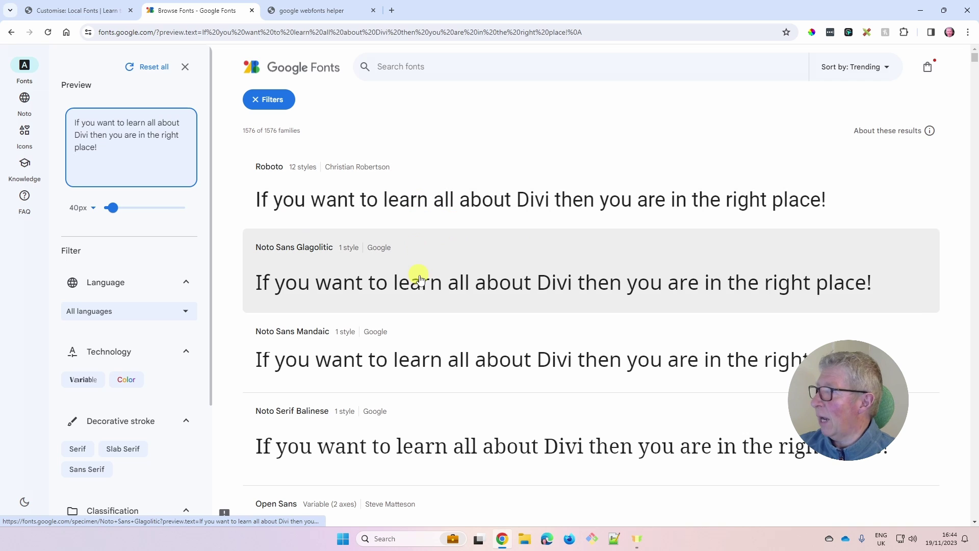
Browse the font previews, search for "ubun" and open the Ubuntu family's page.
{"action": "scroll", "coordinate": [419, 279], "scroll_direction": "down", "scroll_amount": 15}
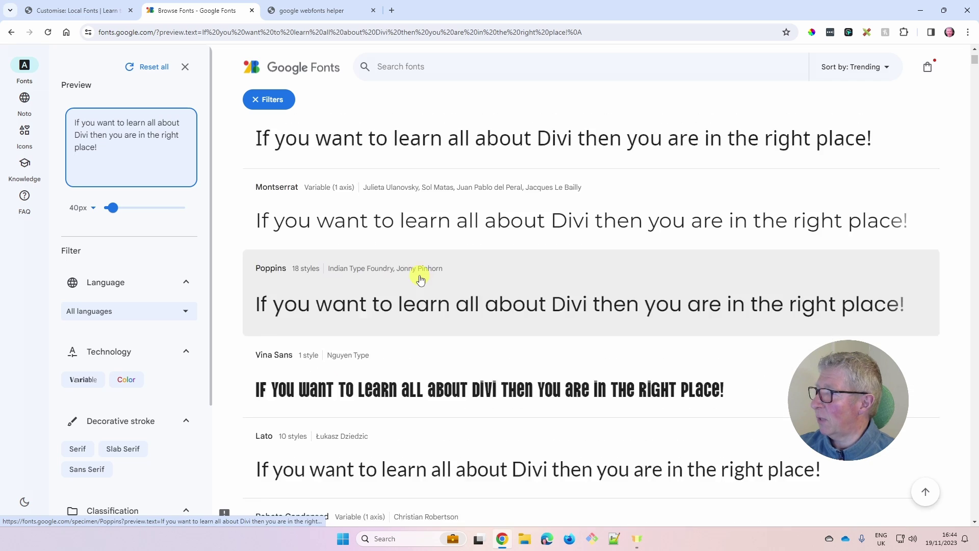
{"action": "scroll", "coordinate": [420, 279], "scroll_direction": "down", "scroll_amount": 10}
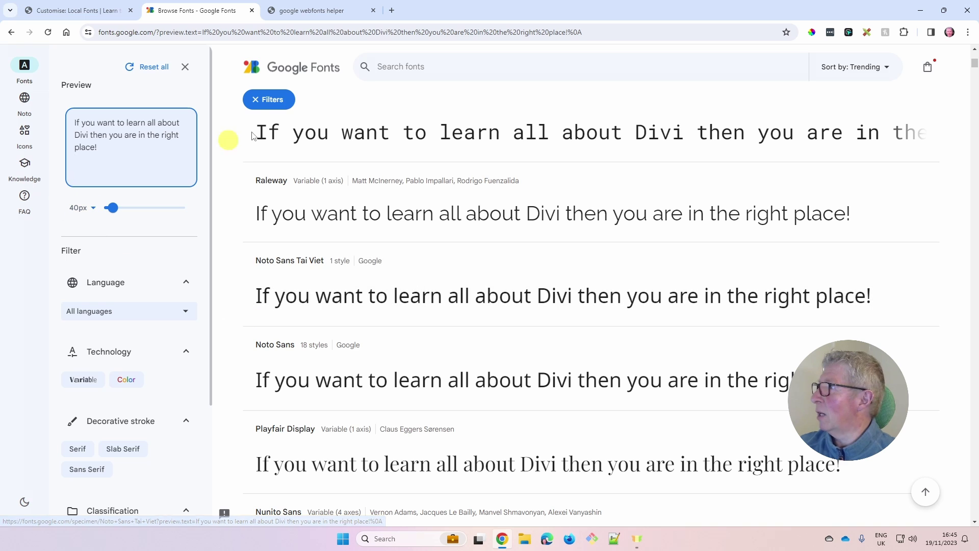
{"action": "scroll", "coordinate": [376, 105], "scroll_direction": "up", "scroll_amount": 4}
{"action": "left_click", "coordinate": [394, 65]}
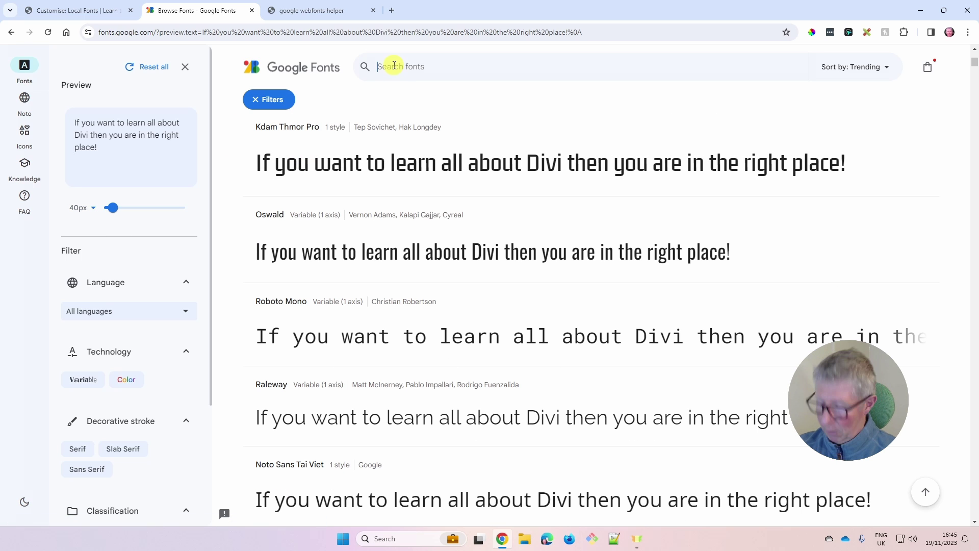
{"action": "type", "text": "ubun"}
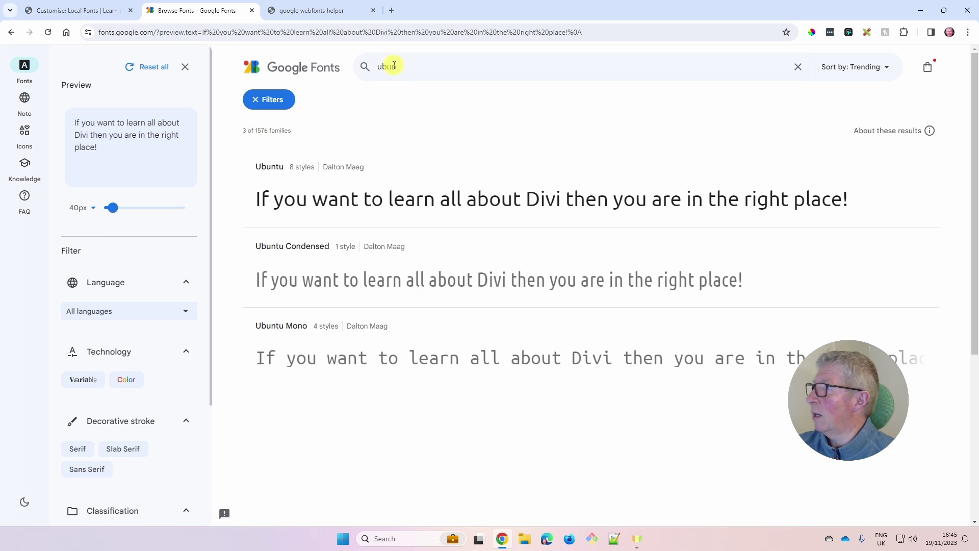
{"action": "left_click", "coordinate": [284, 165]}
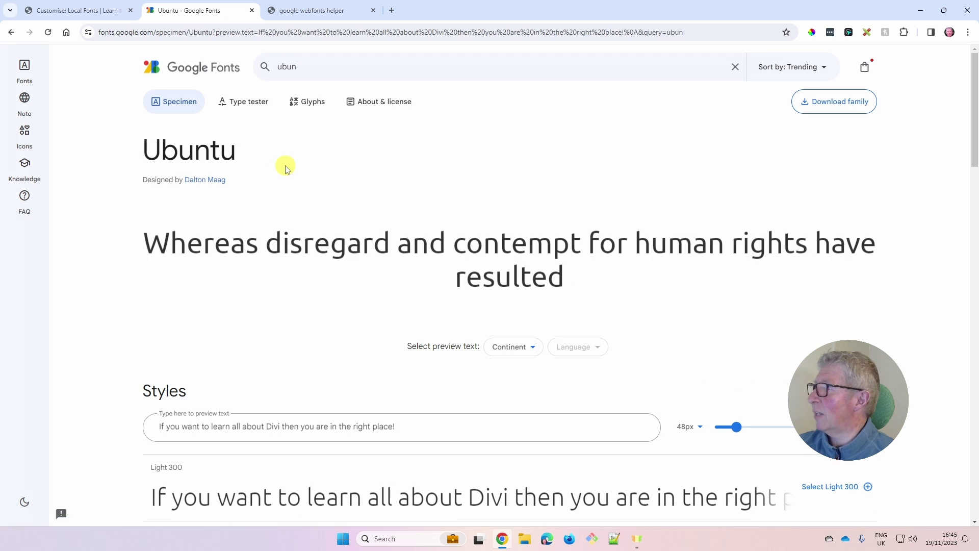
Review the light, regular, medium and bold style previews of the Ubuntu family.
{"action": "scroll", "coordinate": [394, 315], "scroll_direction": "down", "scroll_amount": 2}
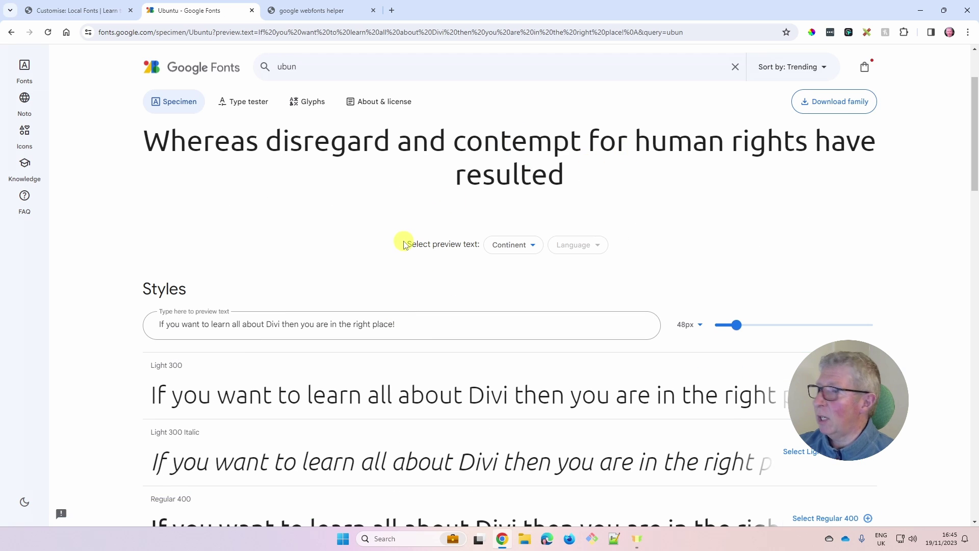
{"action": "scroll", "coordinate": [403, 244], "scroll_direction": "down", "scroll_amount": 5}
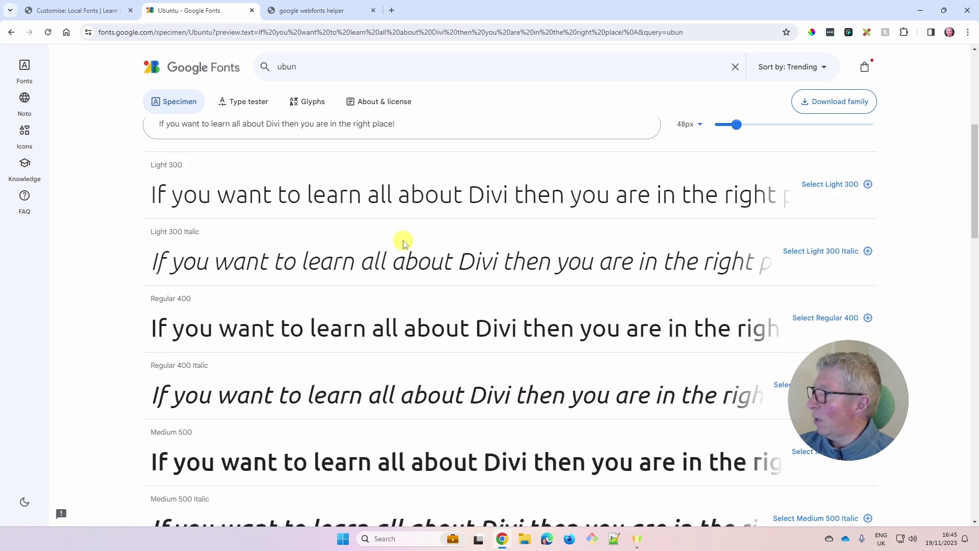
{"action": "scroll", "coordinate": [257, 407], "scroll_direction": "down", "scroll_amount": 6}
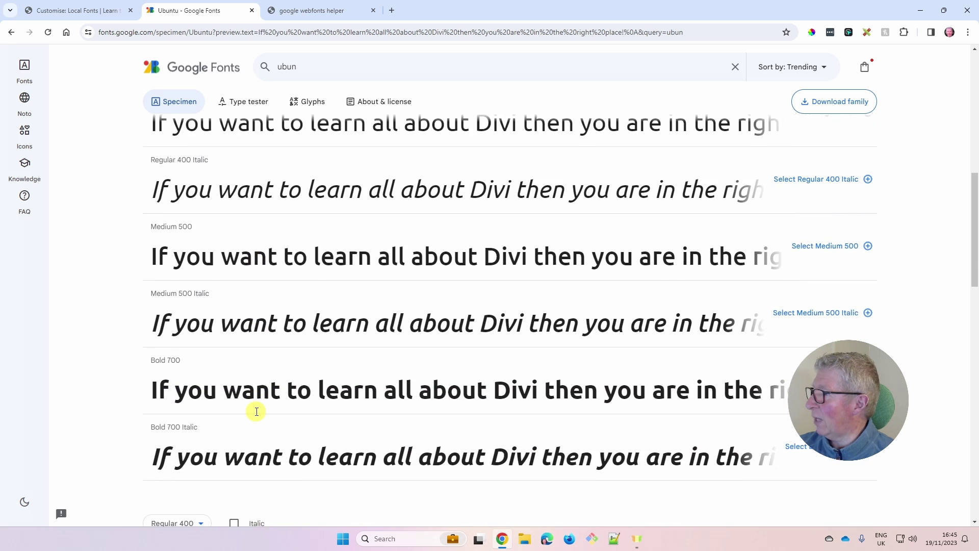
{"action": "scroll", "coordinate": [257, 407], "scroll_direction": "up", "scroll_amount": 15}
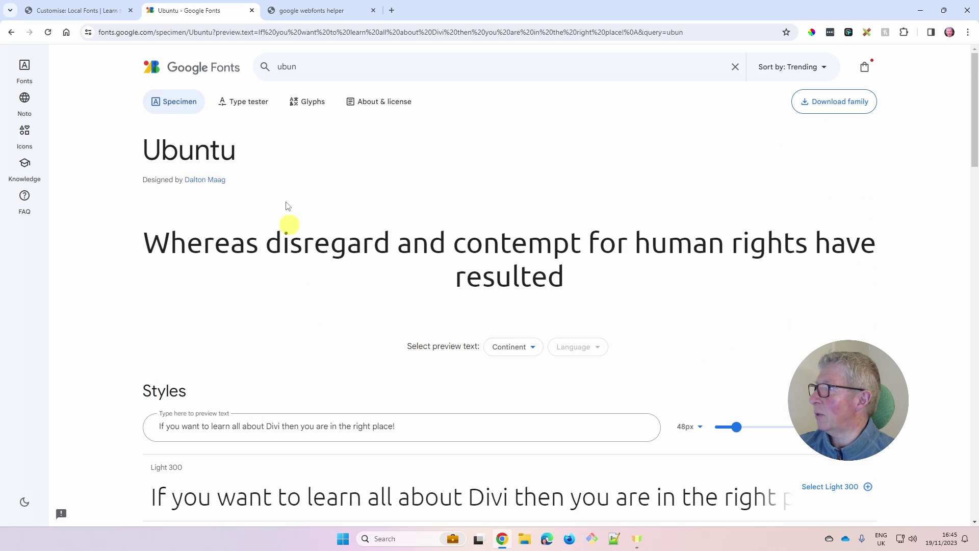
Search Google Fonts for "lato", open the Lato family's page and review its style previews.
{"action": "double_click", "coordinate": [287, 68]}
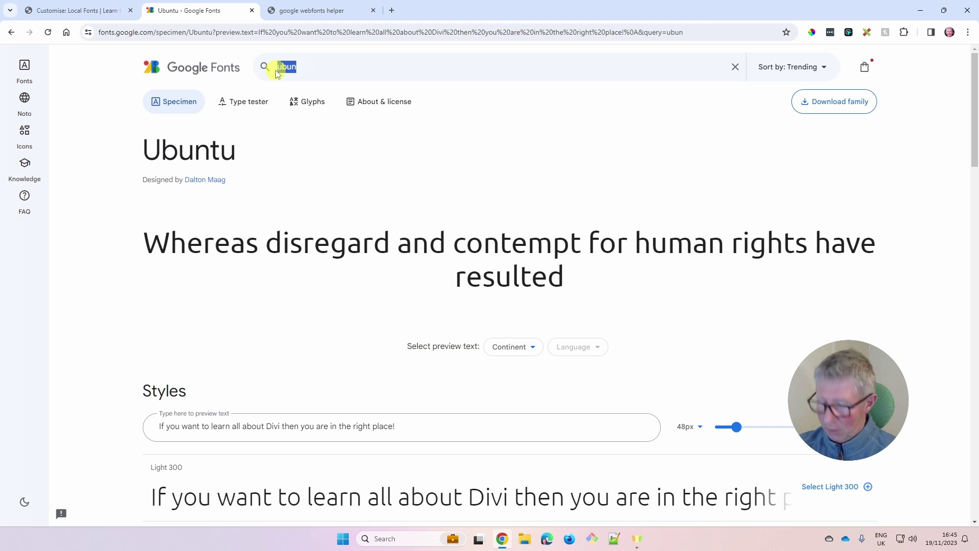
{"action": "type", "text": "lato"}
{"action": "key", "text": "Return"}
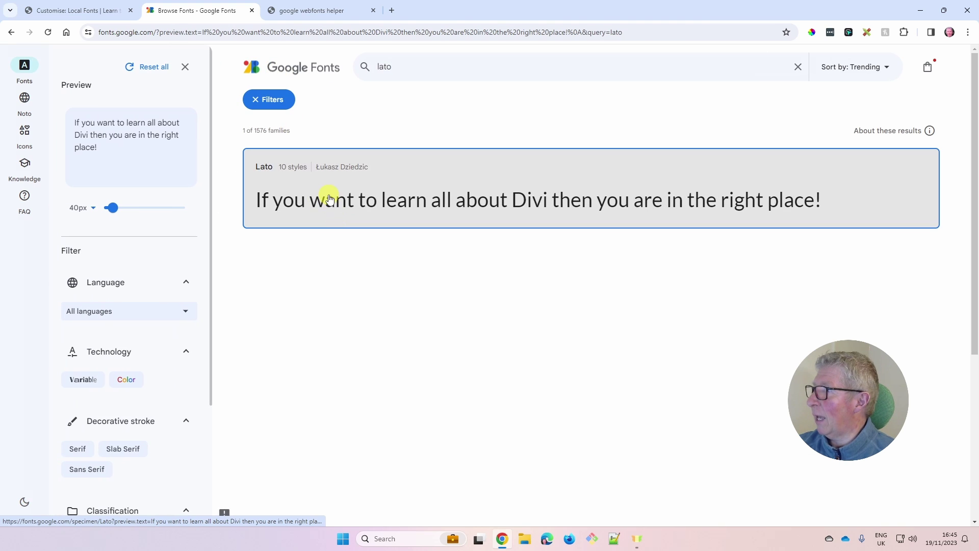
{"action": "left_click", "coordinate": [328, 196]}
{"action": "scroll", "coordinate": [361, 246], "scroll_direction": "down", "scroll_amount": 8}
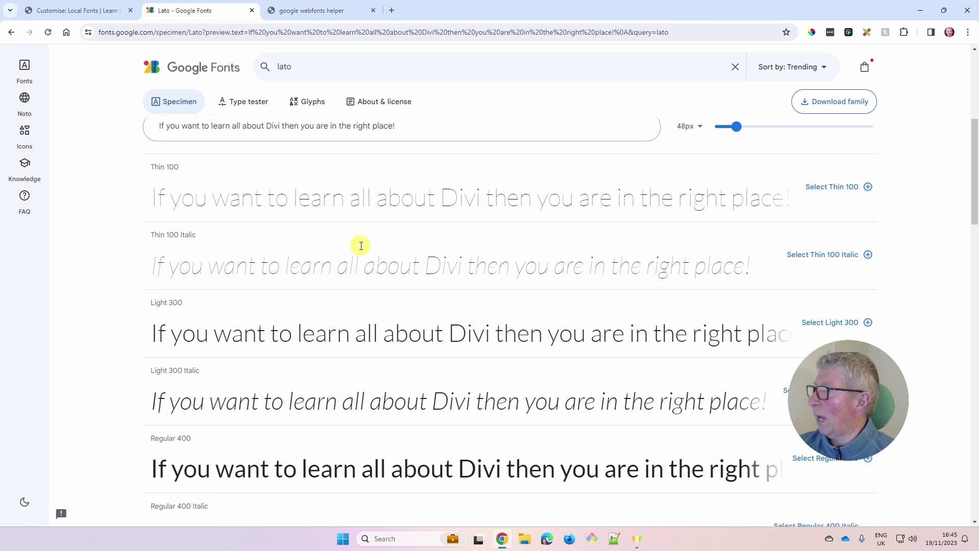
{"action": "scroll", "coordinate": [361, 238], "scroll_direction": "up", "scroll_amount": 11}
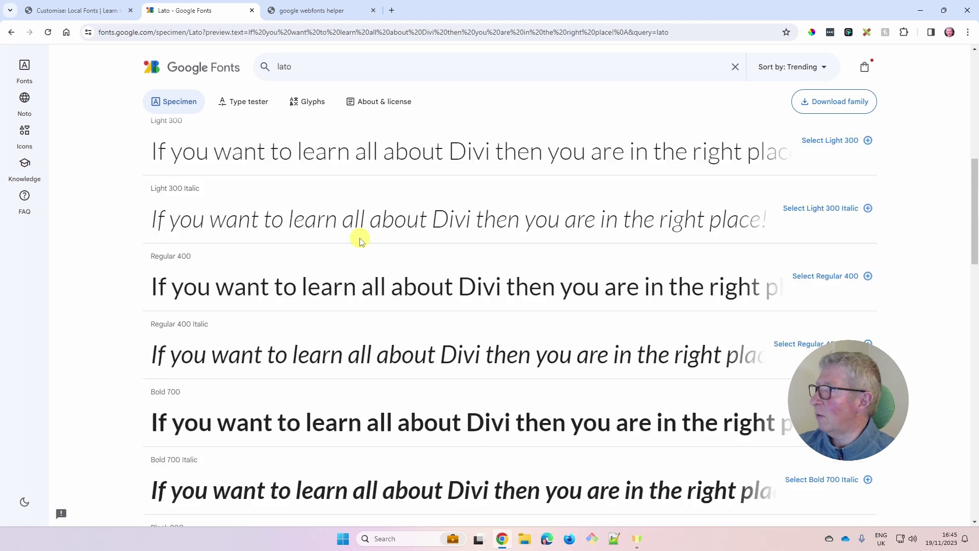
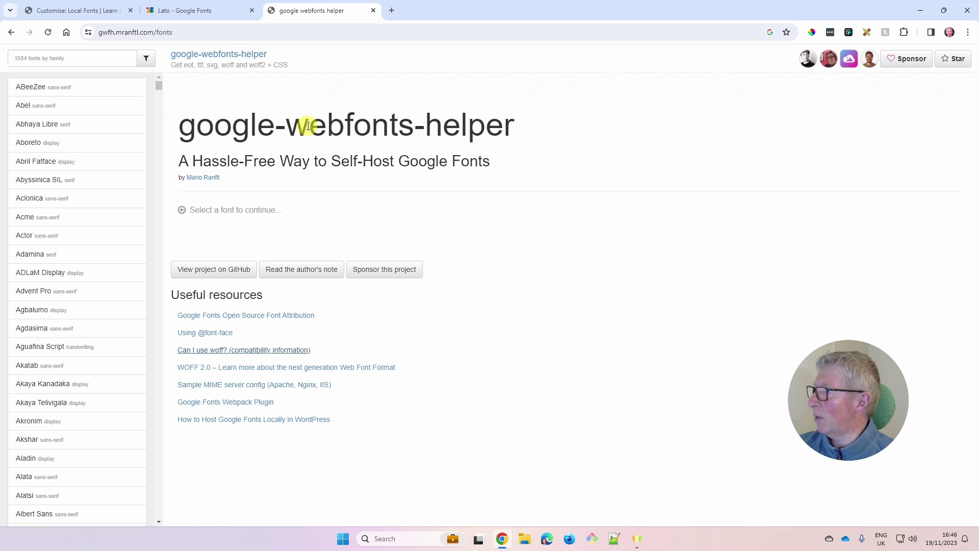
In google-webfonts-helper, search for "ubuntu", open the Ubuntu font and add the 700 and 500 styles to its selection.
{"action": "left_click", "coordinate": [33, 58]}
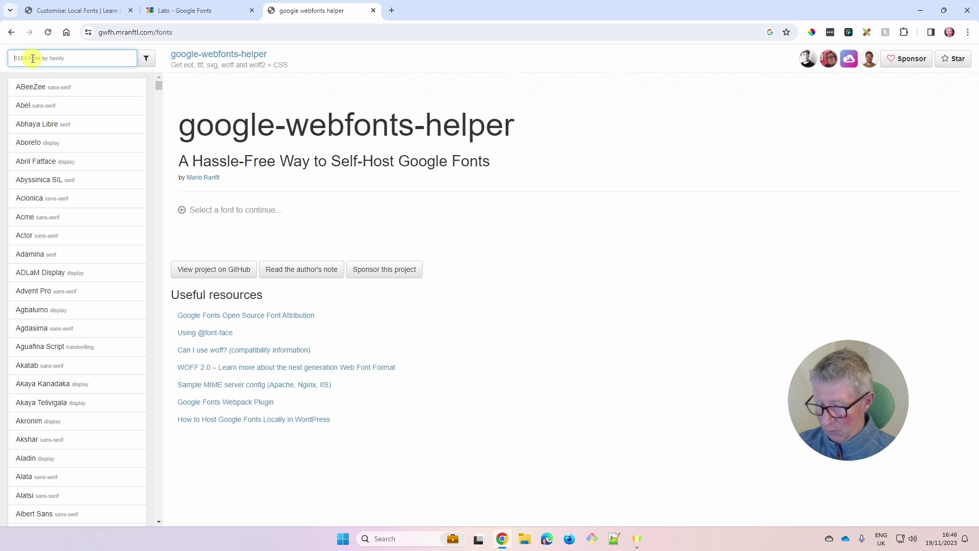
{"action": "type", "text": "ubuntu"}
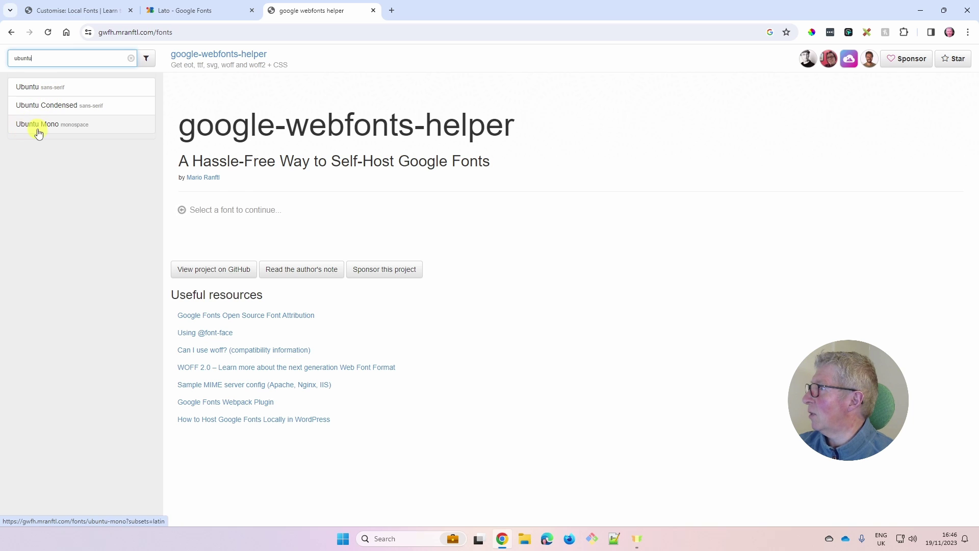
{"action": "left_click", "coordinate": [50, 93]}
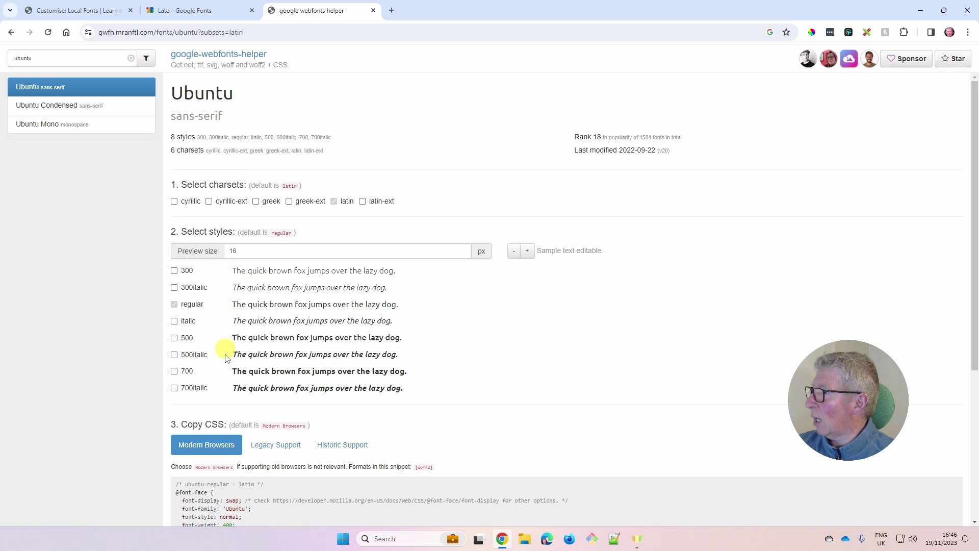
{"action": "scroll", "coordinate": [418, 303], "scroll_direction": "down", "scroll_amount": 1}
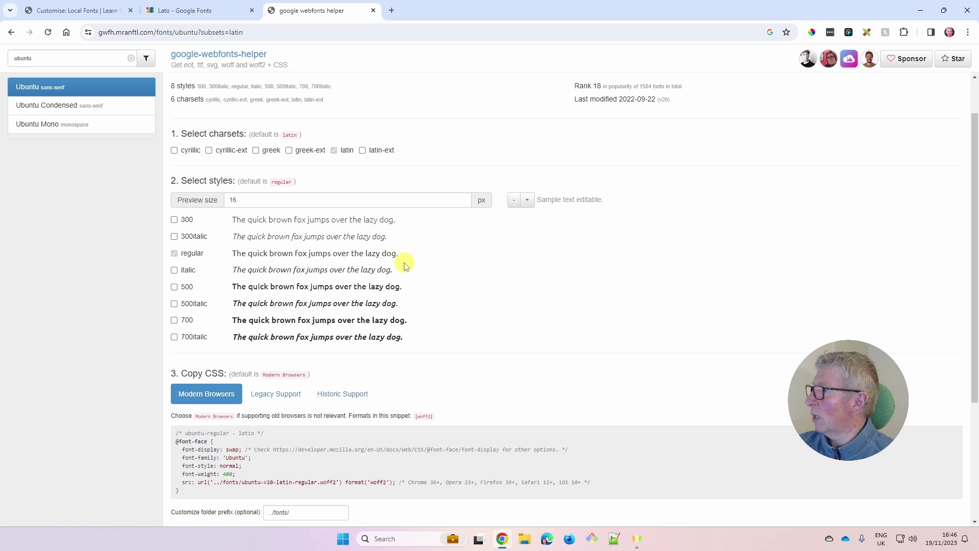
{"action": "left_click", "coordinate": [175, 321]}
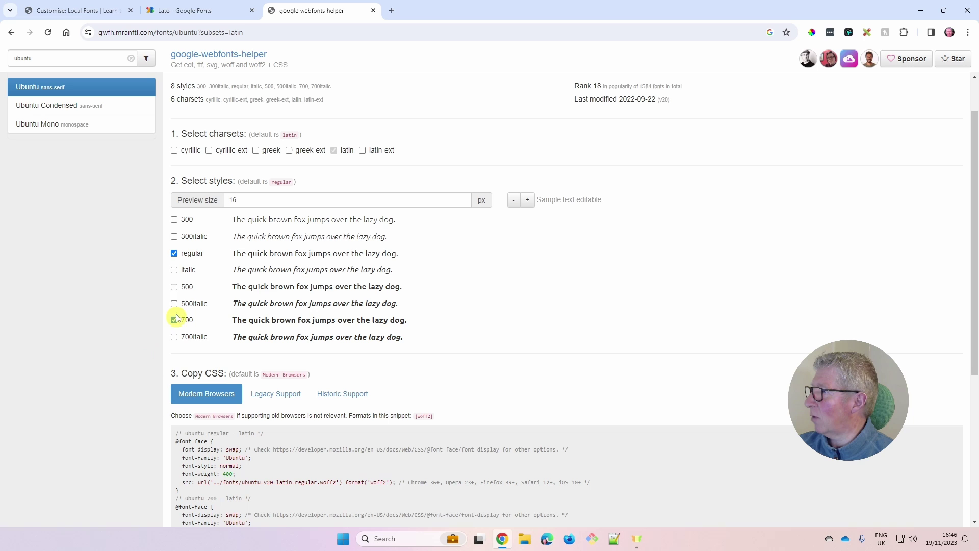
{"action": "left_click", "coordinate": [175, 287]}
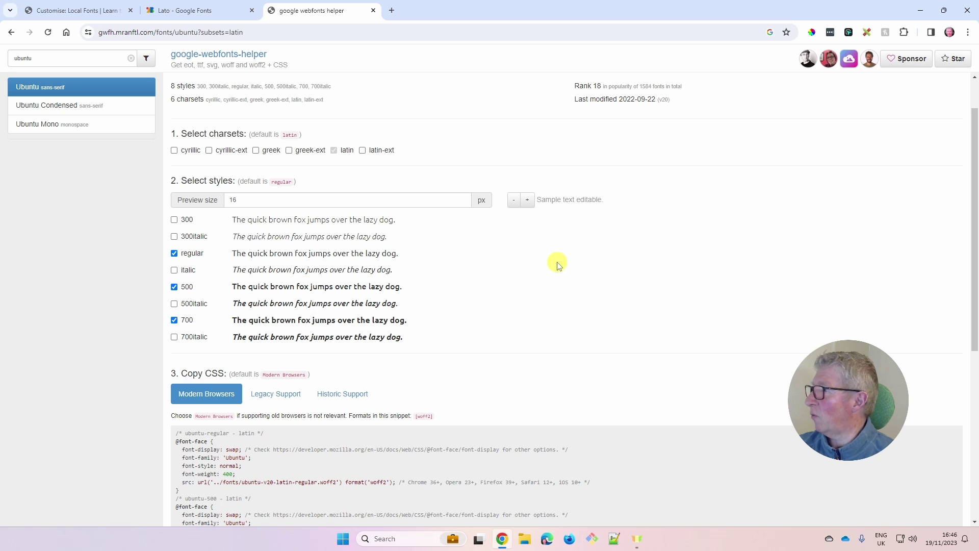
Compare the Legacy Support and Historic Support CSS for Ubuntu, then return to the Modern Browsers version.
{"action": "scroll", "coordinate": [558, 265], "scroll_direction": "down", "scroll_amount": 6}
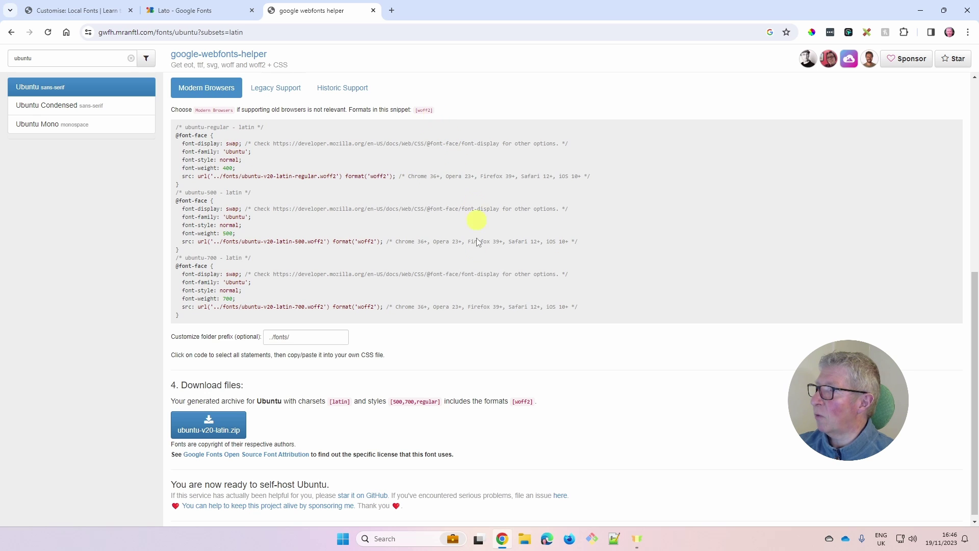
{"action": "left_click", "coordinate": [275, 91]}
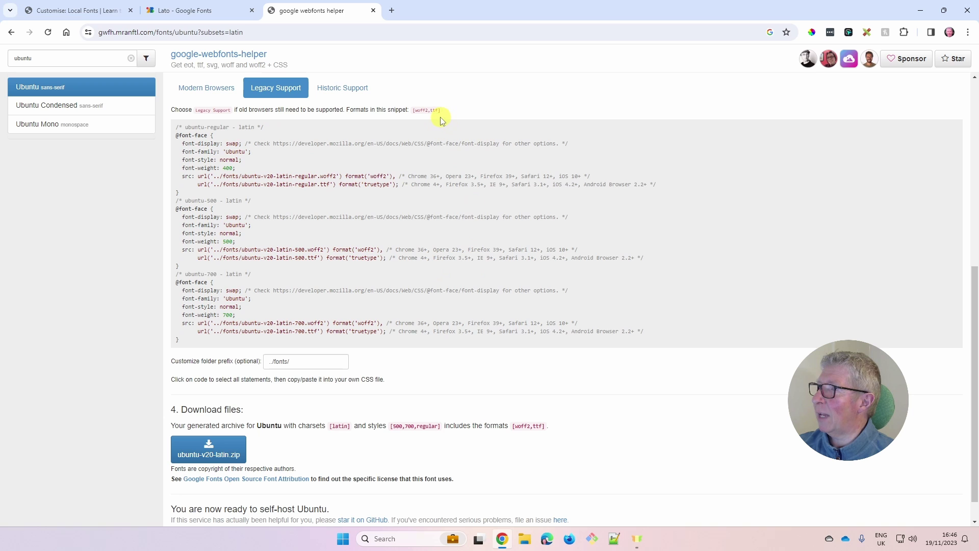
{"action": "left_click", "coordinate": [344, 94]}
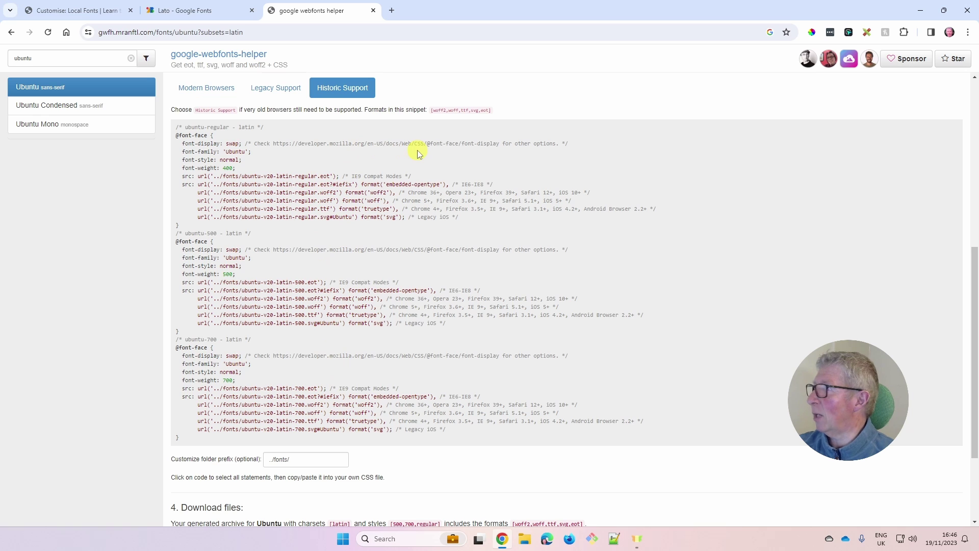
{"action": "left_click", "coordinate": [194, 91]}
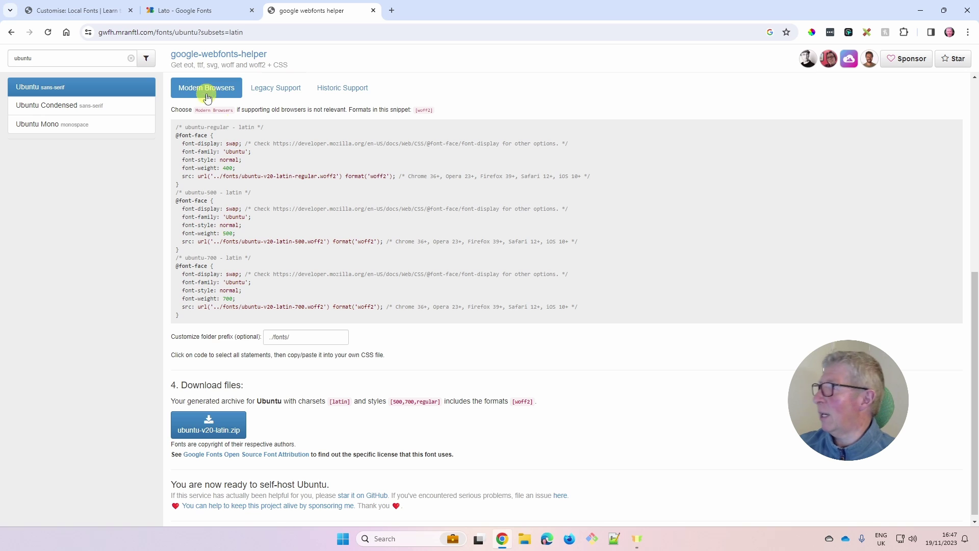
Download the generated Ubuntu font archive, ubuntu-v20-latin.zip.
{"action": "left_click", "coordinate": [210, 430]}
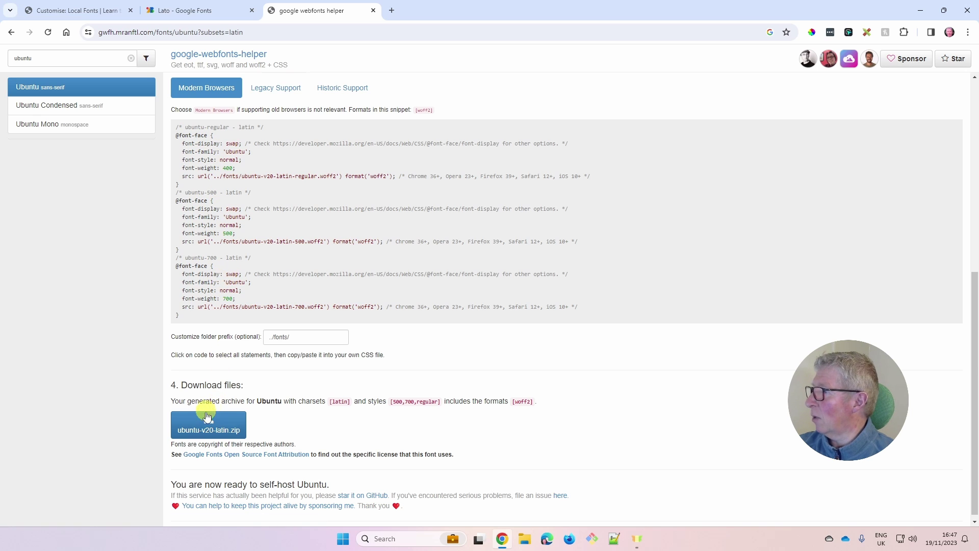
{"action": "left_click", "coordinate": [207, 430]}
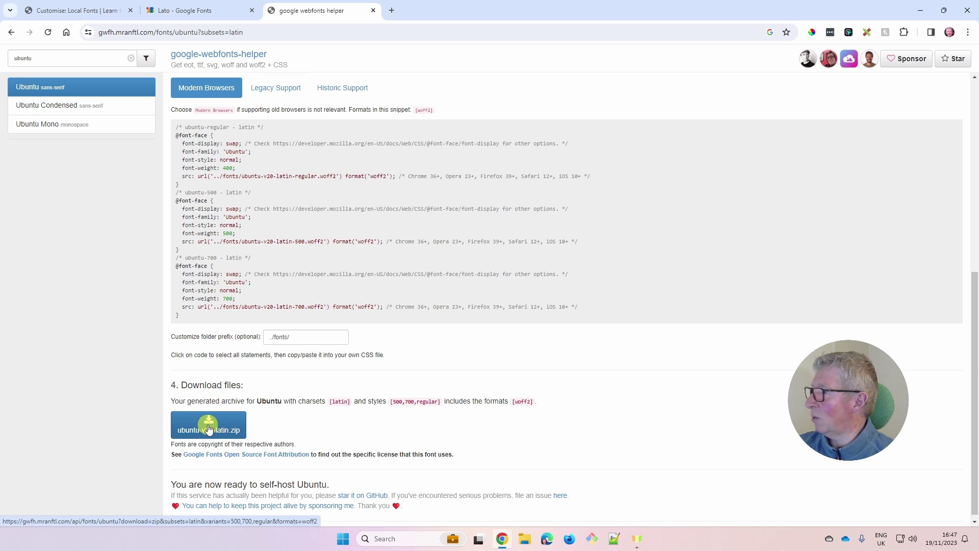
{"action": "left_click", "coordinate": [213, 428]}
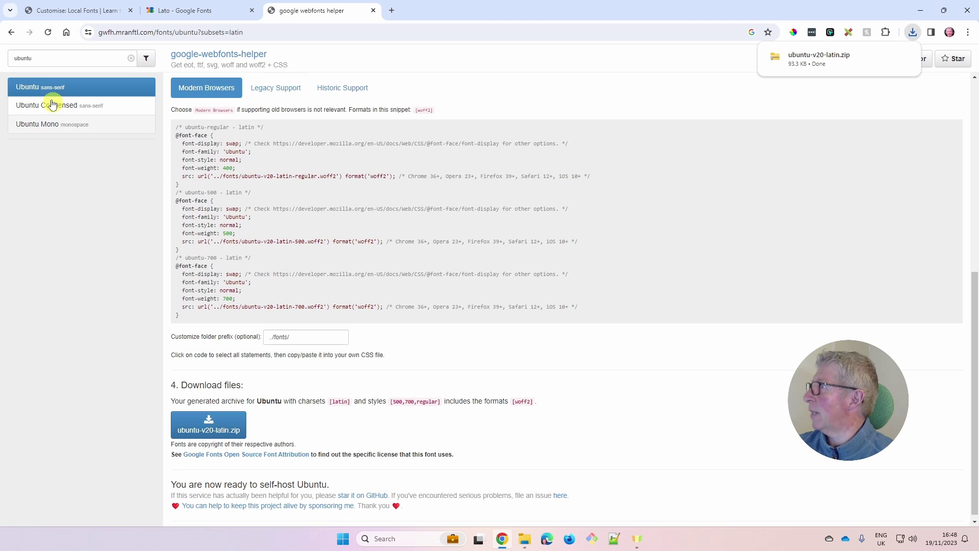
Search for "lato", open the Lato font and add the 300, 300italic and italic styles to its selection.
{"action": "left_click_drag", "start_coordinate": [66, 57], "coordinate": [8, 59]}
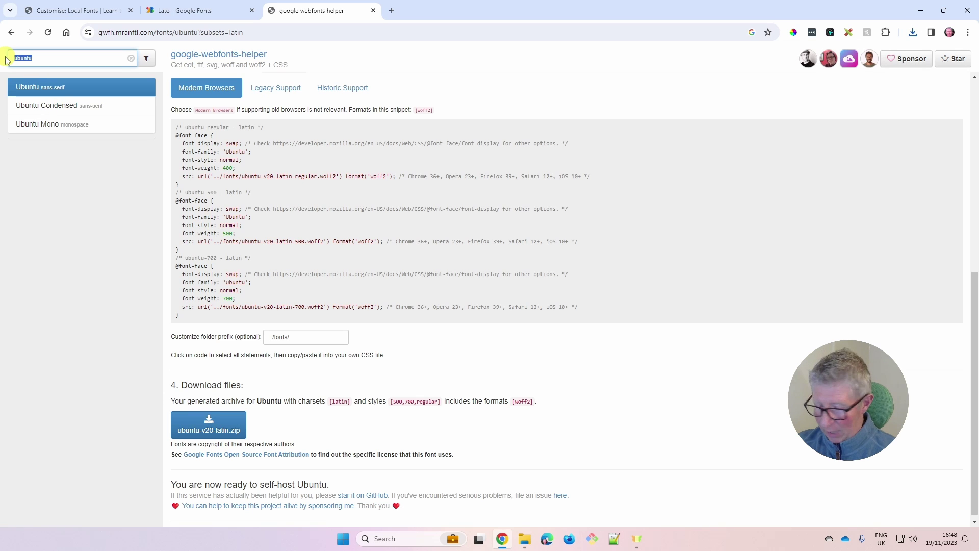
{"action": "key", "text": "BackSpace"}
{"action": "type", "text": "lato"}
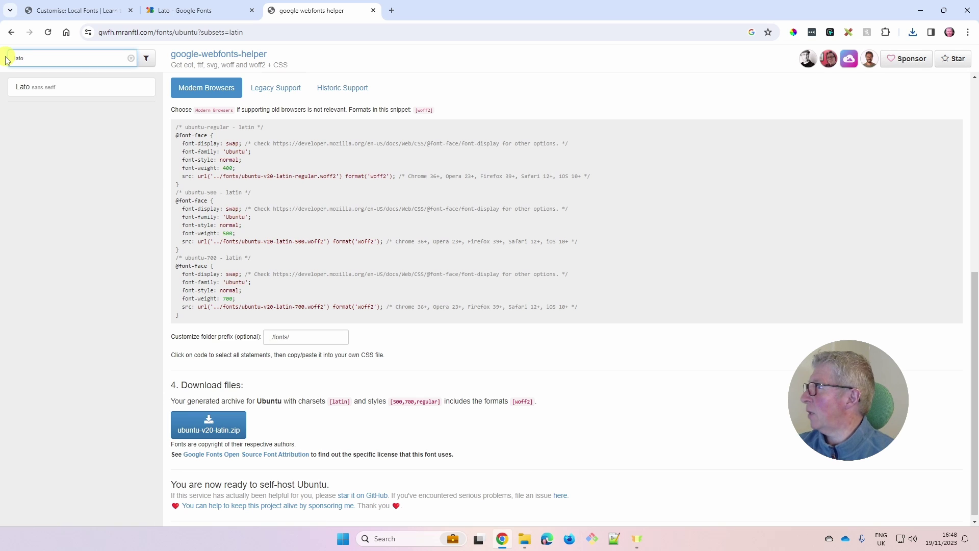
{"action": "left_click", "coordinate": [55, 89]}
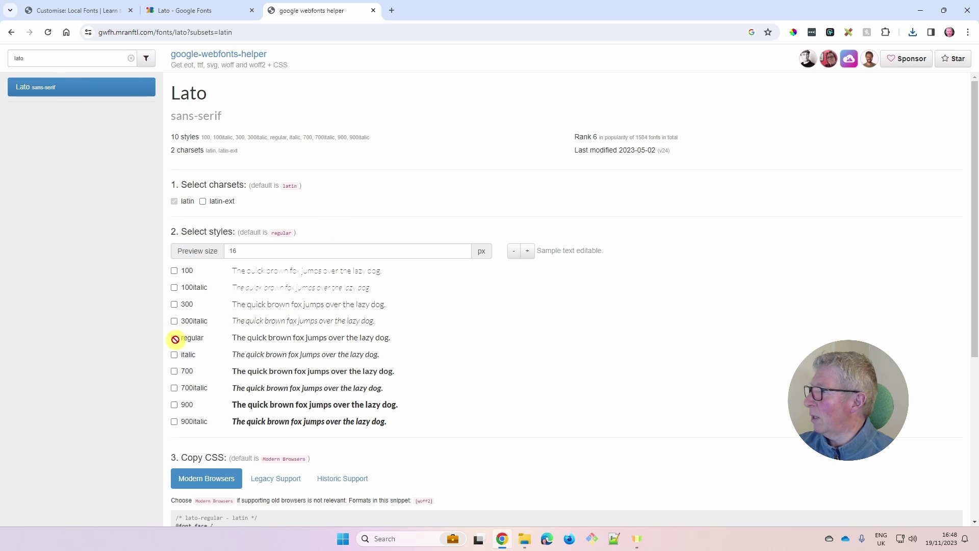
{"action": "left_click", "coordinate": [174, 304]}
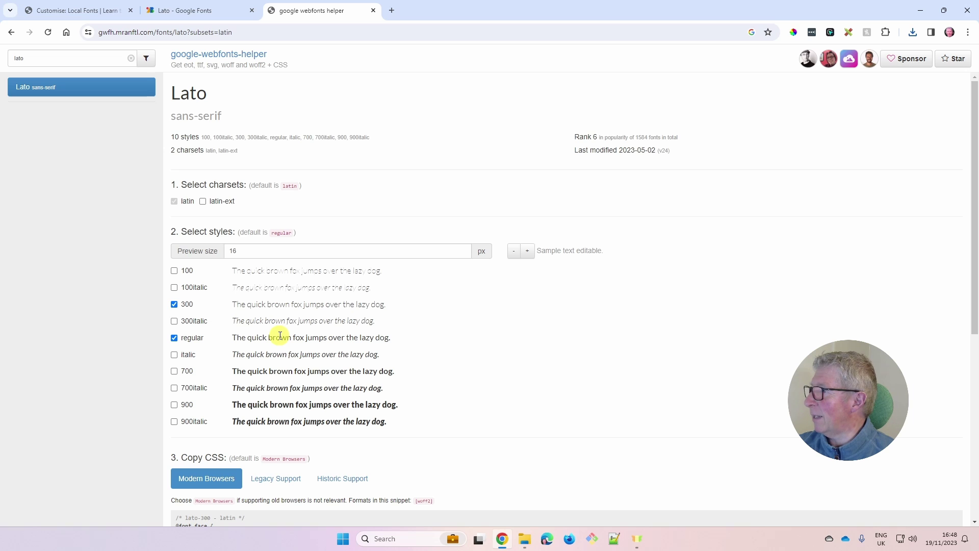
{"action": "left_click", "coordinate": [174, 321]}
{"action": "left_click", "coordinate": [174, 355]}
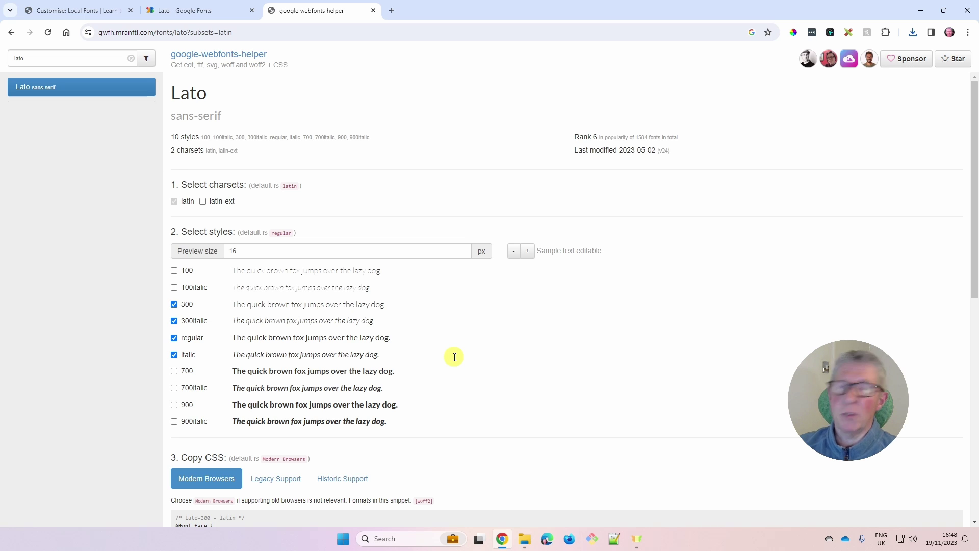
Download the generated Lato font archive for modern browsers, lato-v24-latin.zip.
{"action": "scroll", "coordinate": [420, 365], "scroll_direction": "down", "scroll_amount": 3}
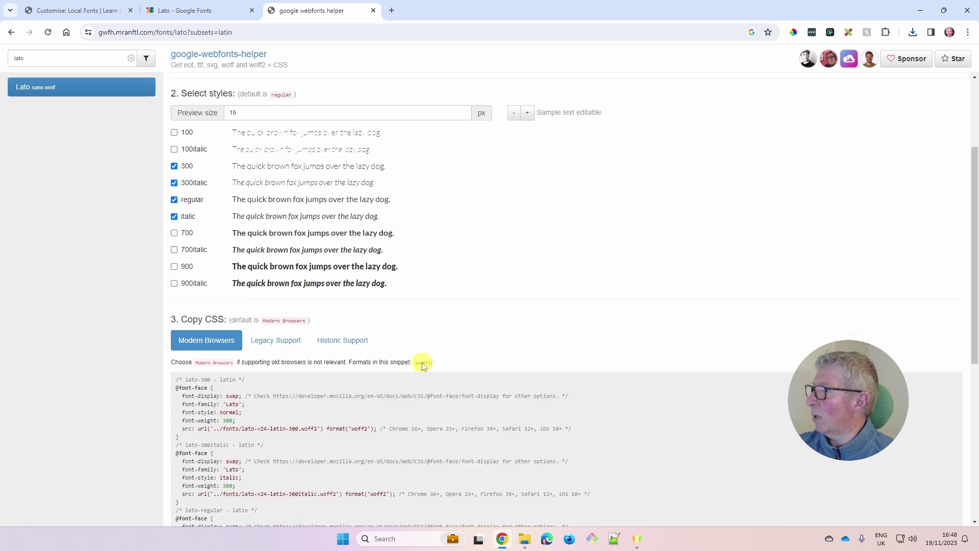
{"action": "scroll", "coordinate": [422, 366], "scroll_direction": "down", "scroll_amount": 3}
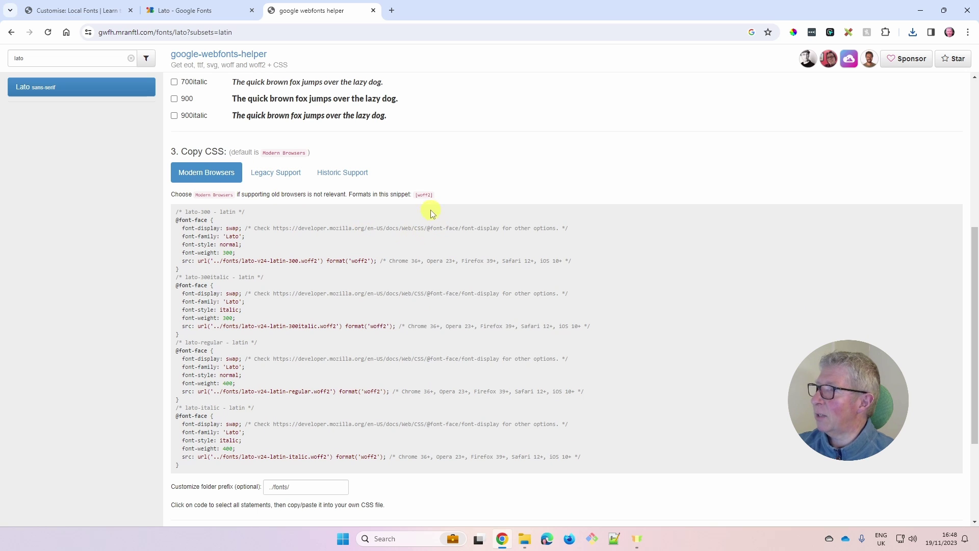
{"action": "scroll", "coordinate": [227, 423], "scroll_direction": "down", "scroll_amount": 3}
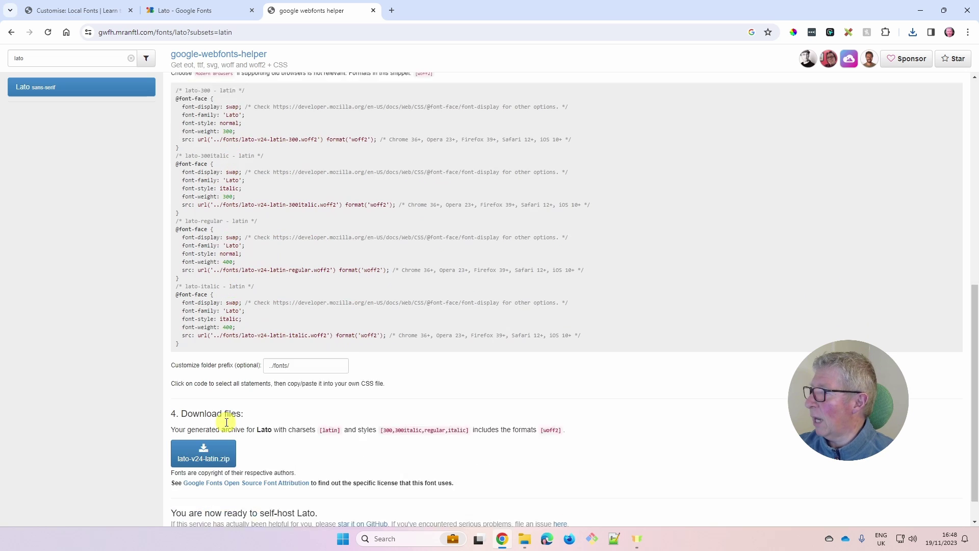
{"action": "left_click", "coordinate": [204, 427]}
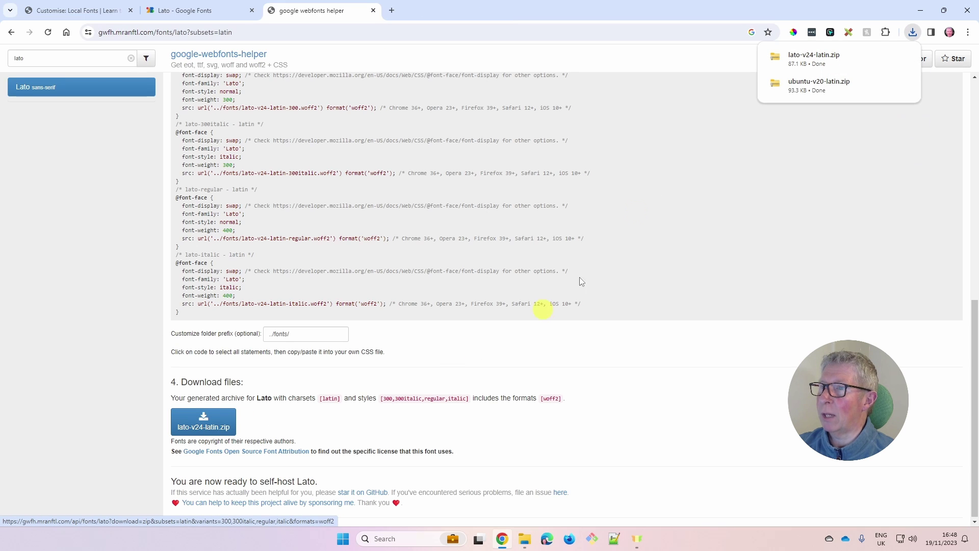
{"action": "mouse_move", "coordinate": [821, 59]}
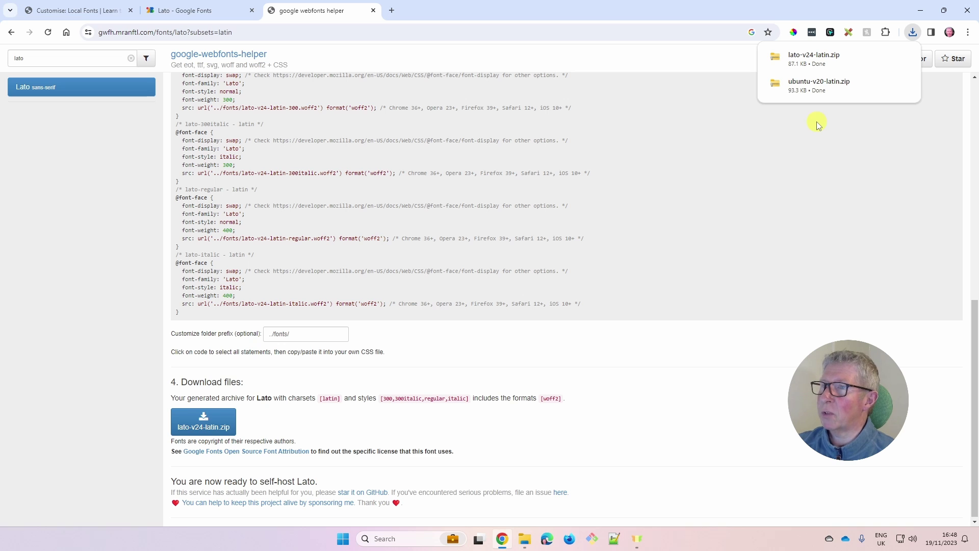
Switch to File Explorer's Downloads folder and extract ubuntu-v20-latin.zip into the ubuntu-v20-latin folder.
{"action": "left_click", "coordinate": [526, 544]}
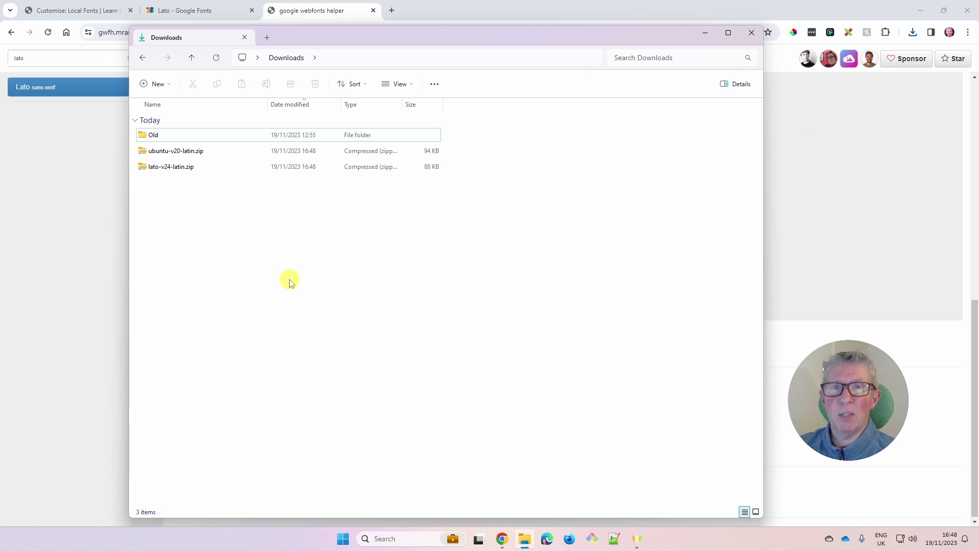
{"action": "left_click", "coordinate": [170, 155]}
{"action": "left_click", "coordinate": [458, 88]}
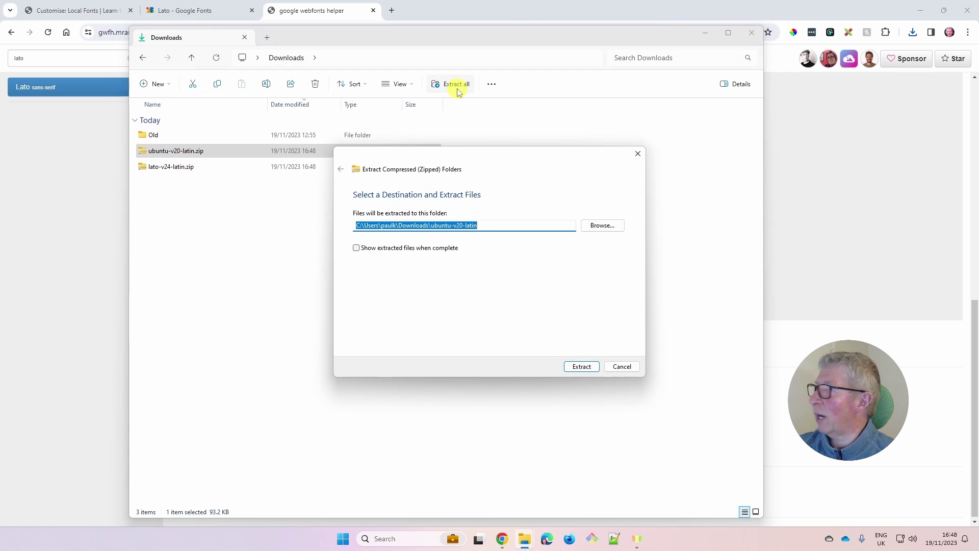
{"action": "left_click", "coordinate": [583, 368]}
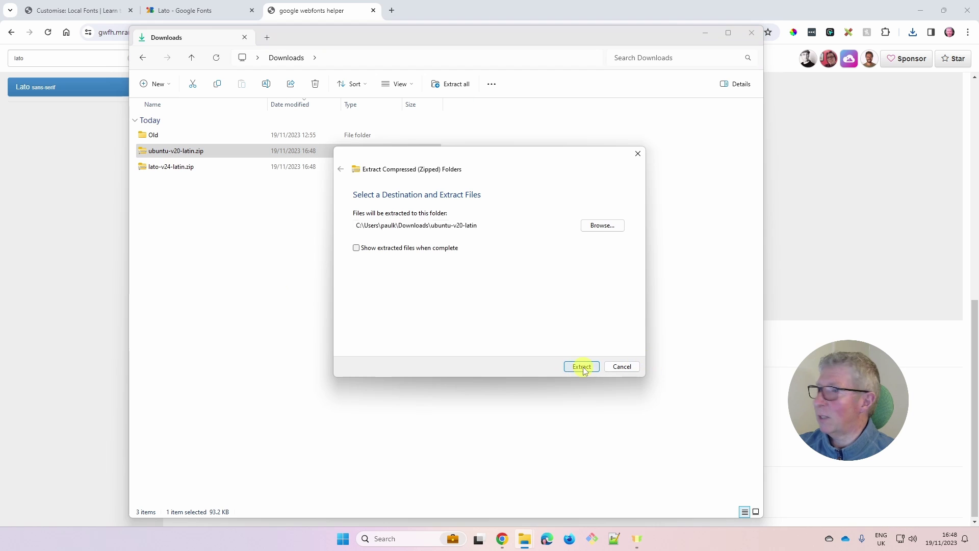
Extract lato-v24-latin.zip into the lato-v24-latin folder in Downloads.
{"action": "left_click", "coordinate": [161, 168]}
{"action": "left_click", "coordinate": [454, 86]}
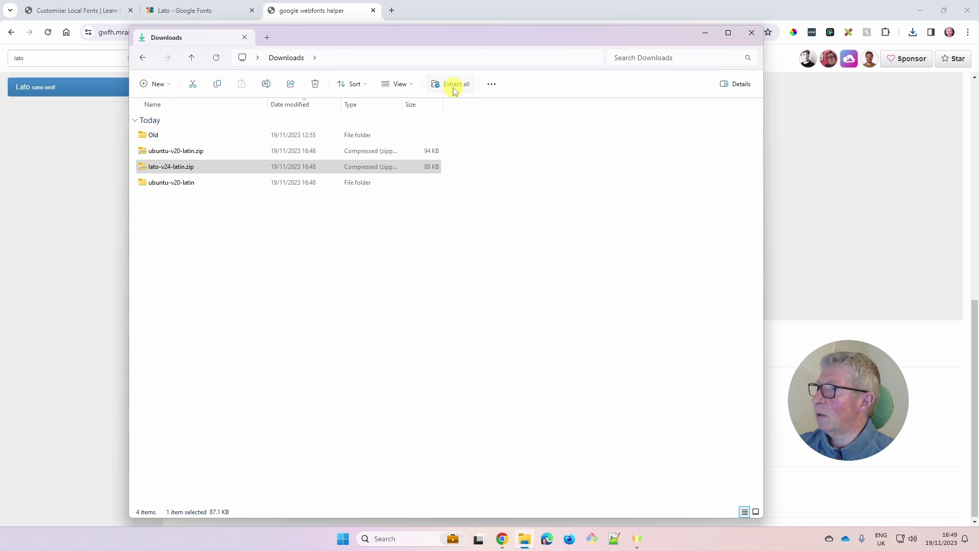
{"action": "left_click", "coordinate": [582, 367]}
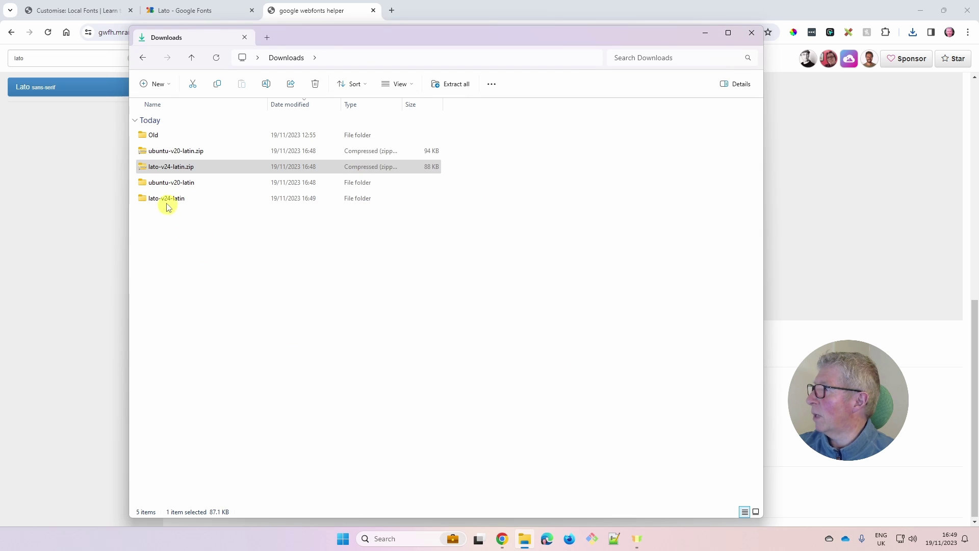
Examine the font files in the extracted ubuntu-v20-latin and lato-v24-latin folders, and close File Explorer.
{"action": "left_click", "coordinate": [160, 183]}
{"action": "double_click", "coordinate": [160, 183]}
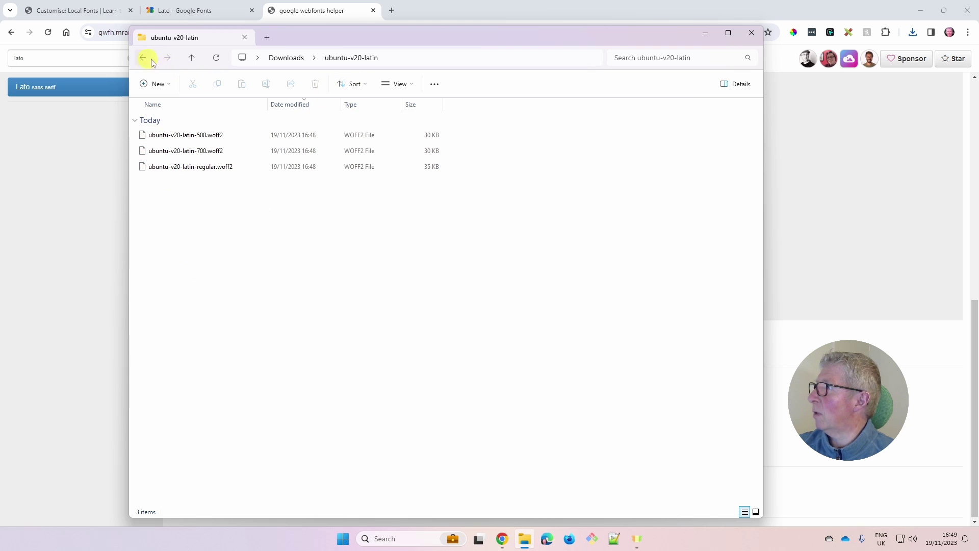
{"action": "left_click", "coordinate": [192, 57]}
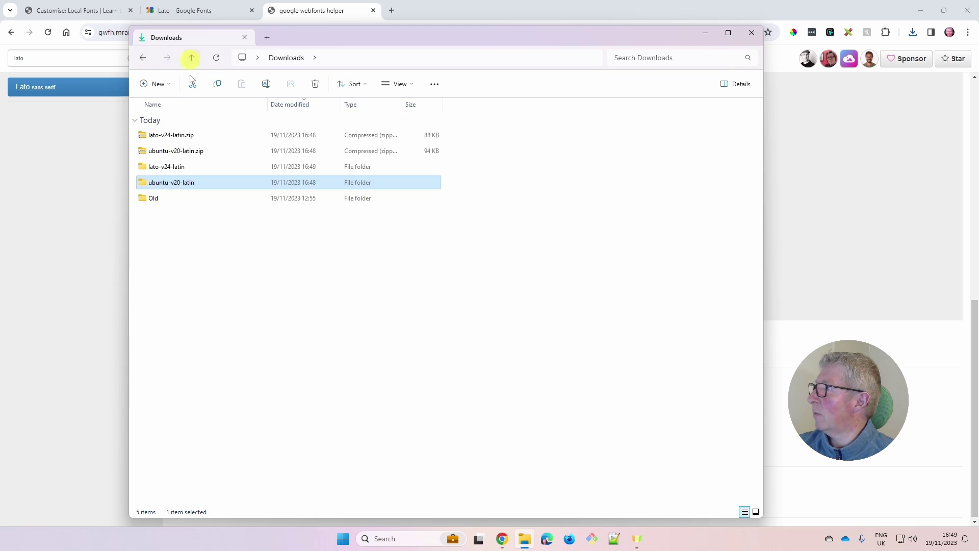
{"action": "double_click", "coordinate": [164, 166]}
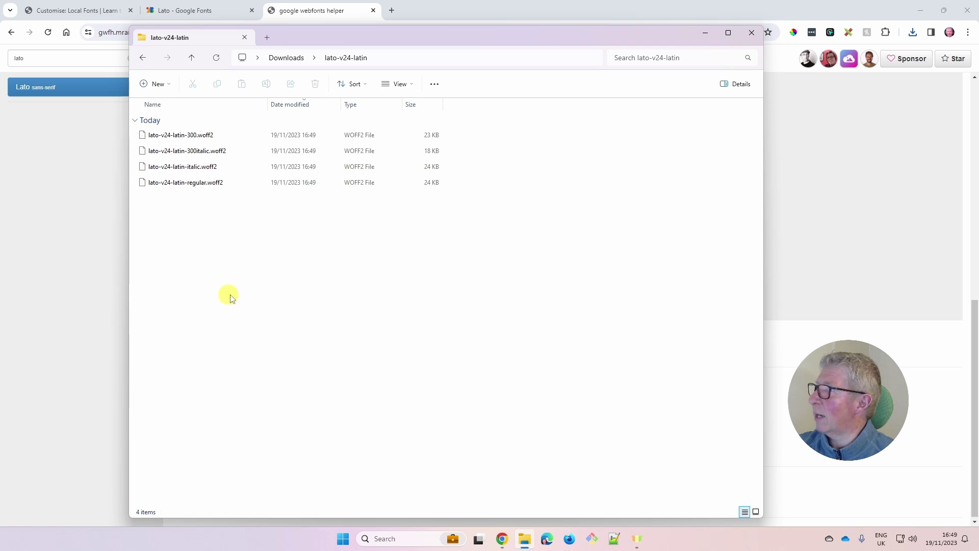
{"action": "left_click", "coordinate": [245, 39]}
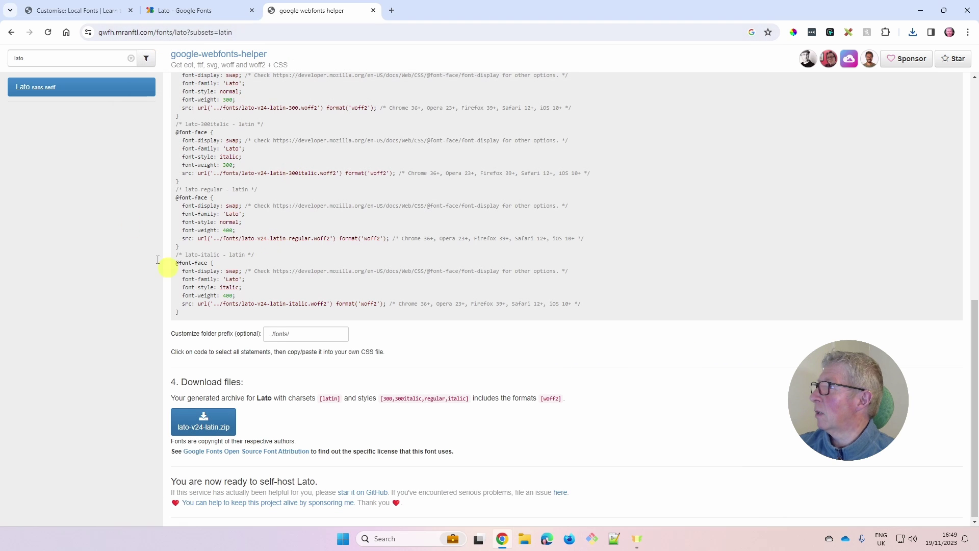
Leave the site's Customiser for the Visual Builder and start a font upload from the title text module's H1 heading font setting.
{"action": "left_click", "coordinate": [88, 13]}
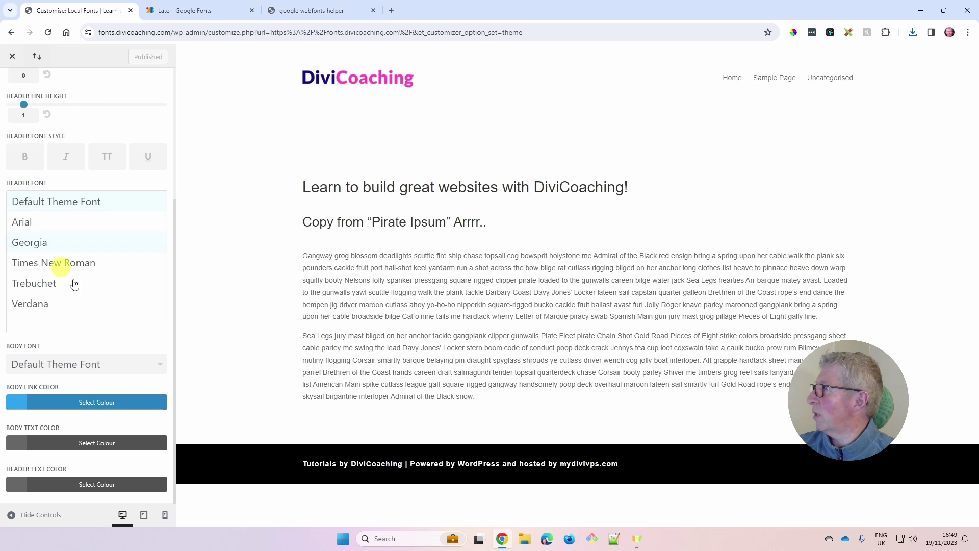
{"action": "left_click", "coordinate": [12, 58]}
{"action": "left_click", "coordinate": [228, 53]}
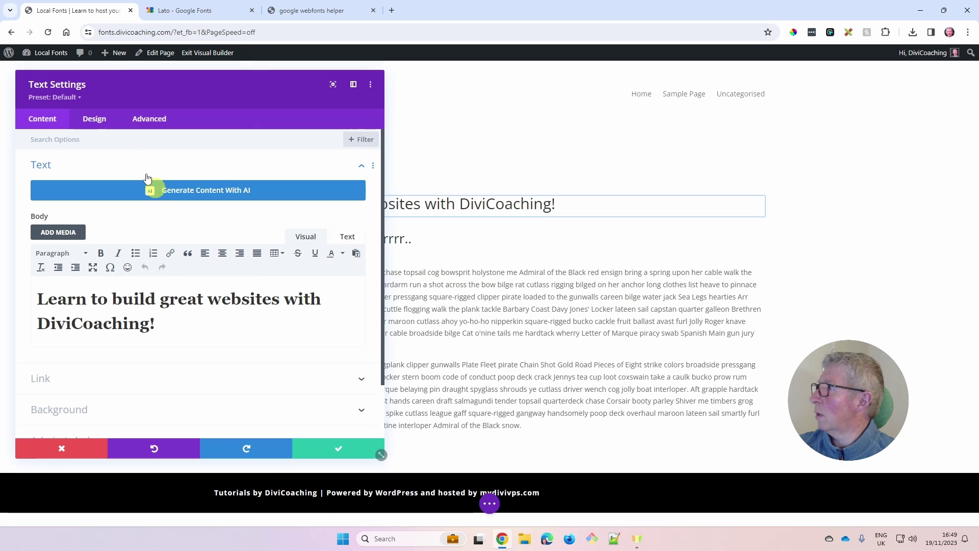
{"action": "left_click", "coordinate": [101, 122]}
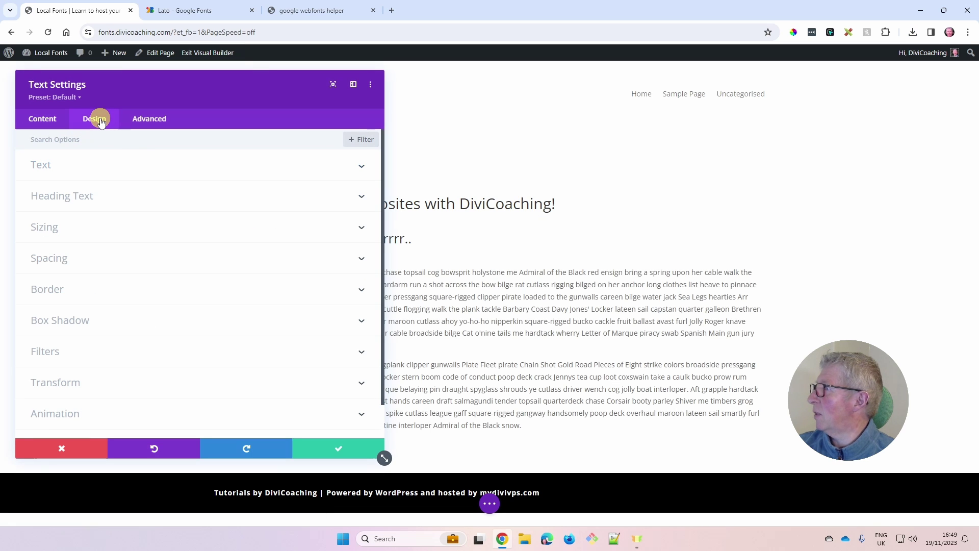
{"action": "left_click", "coordinate": [76, 196]}
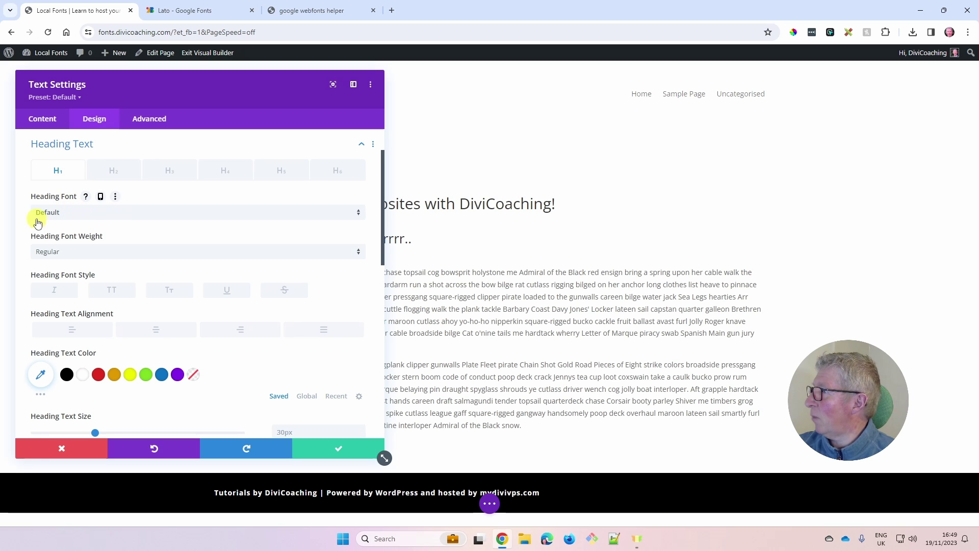
{"action": "left_click", "coordinate": [85, 215]}
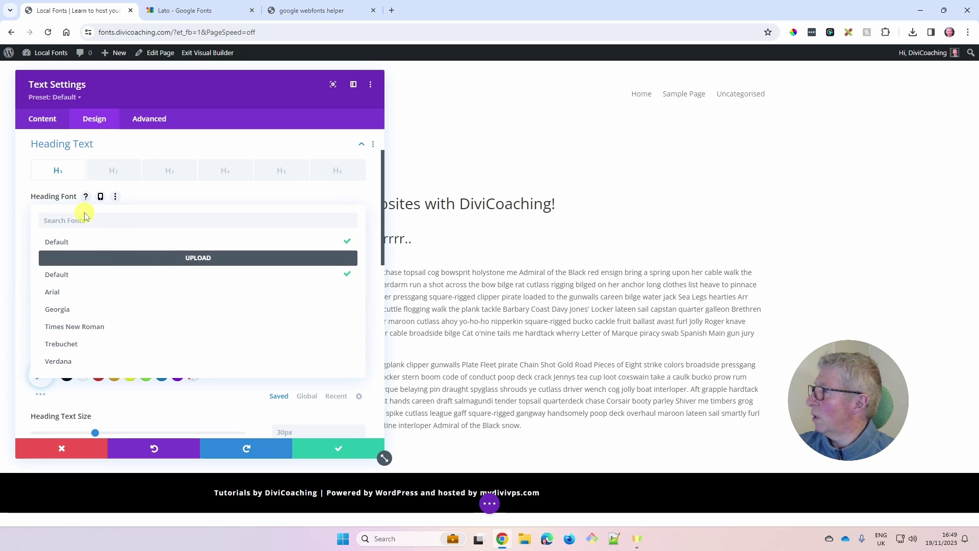
{"action": "left_click", "coordinate": [193, 258]}
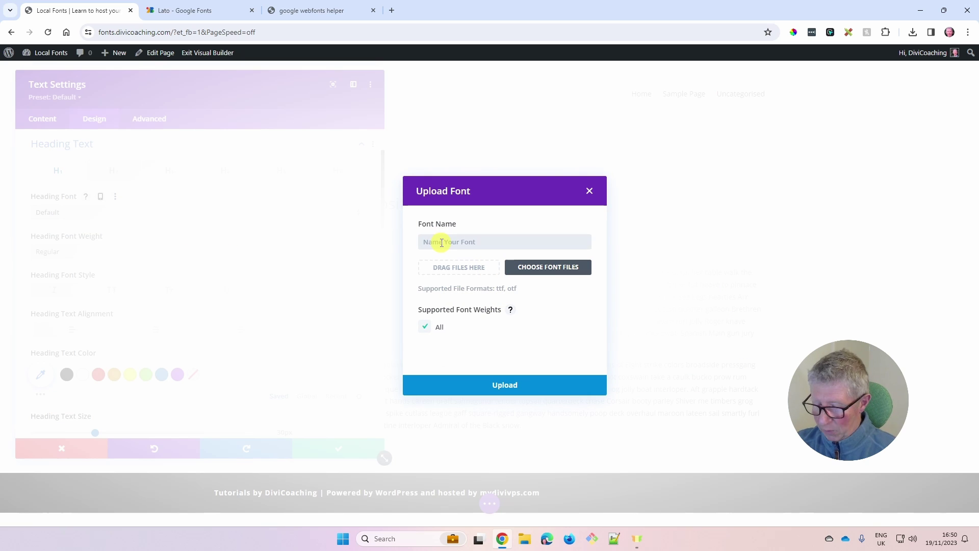
Try to upload a font named Ubuntu using the 500, 700 and regular woff2 files from the ubuntu-v20-latin folder.
{"action": "type", "text": "Ubuntu"}
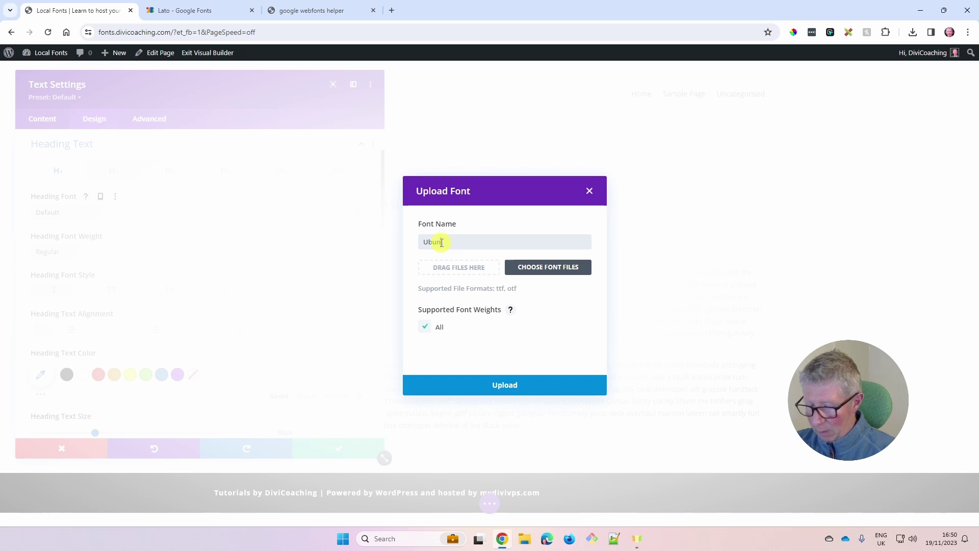
{"action": "left_click", "coordinate": [540, 268]}
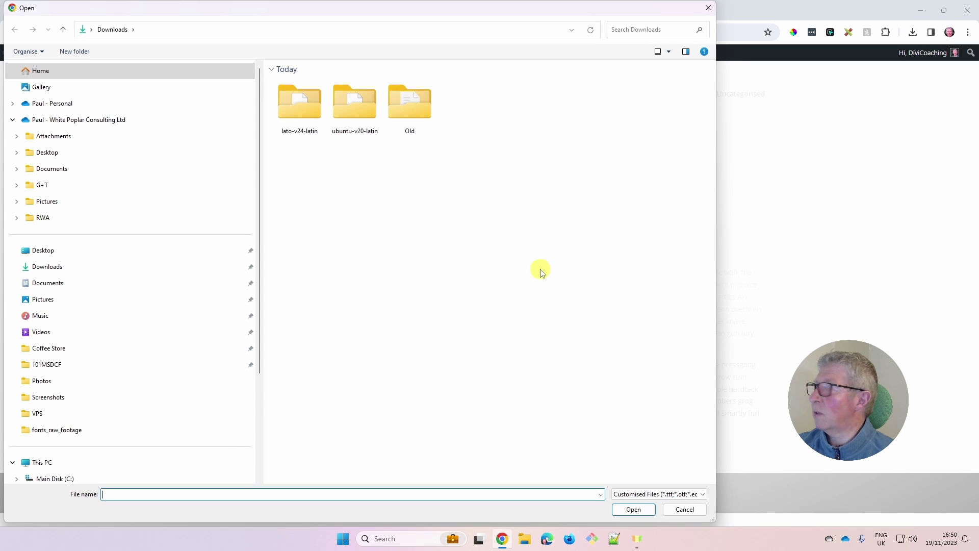
{"action": "double_click", "coordinate": [353, 108]}
{"action": "left_click", "coordinate": [325, 97]}
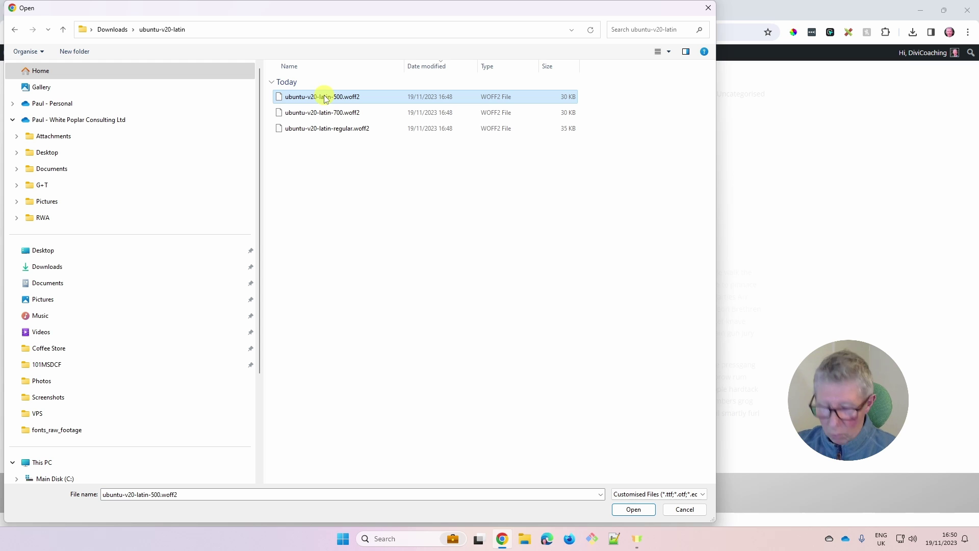
{"action": "key", "text": "shift+Down"}
{"action": "key", "text": "shift+Down"}
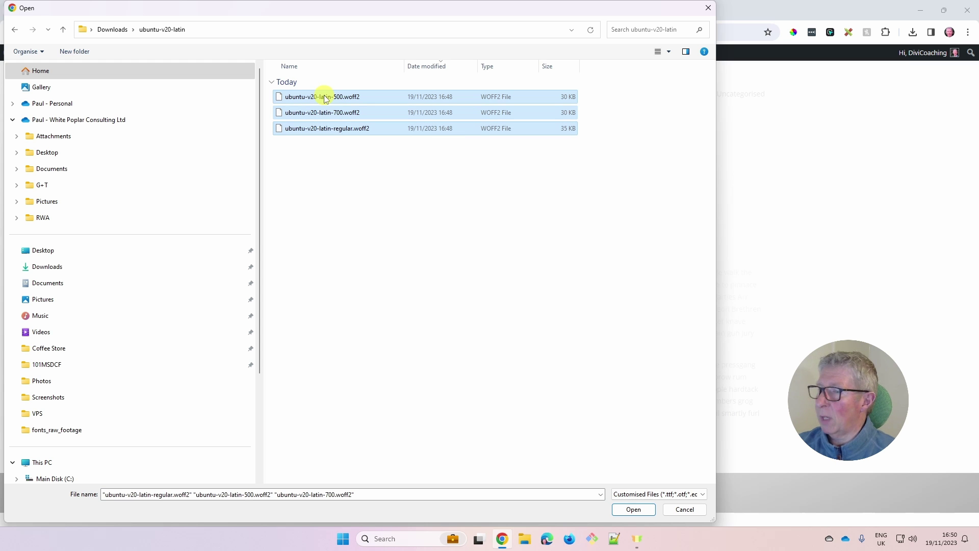
{"action": "left_click", "coordinate": [635, 509]}
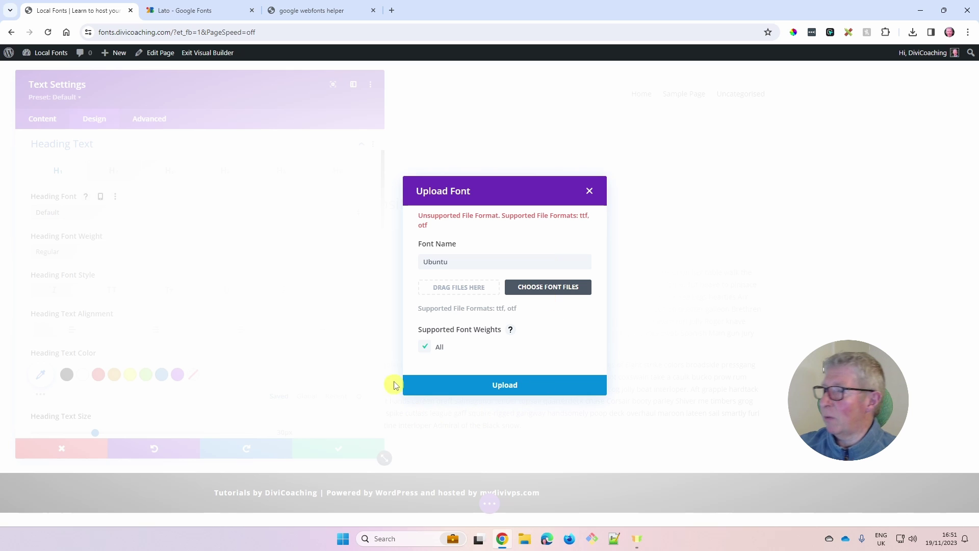
Cancel the font upload and text settings, and exit the Visual Builder with the changes discarded.
{"action": "left_click", "coordinate": [589, 192]}
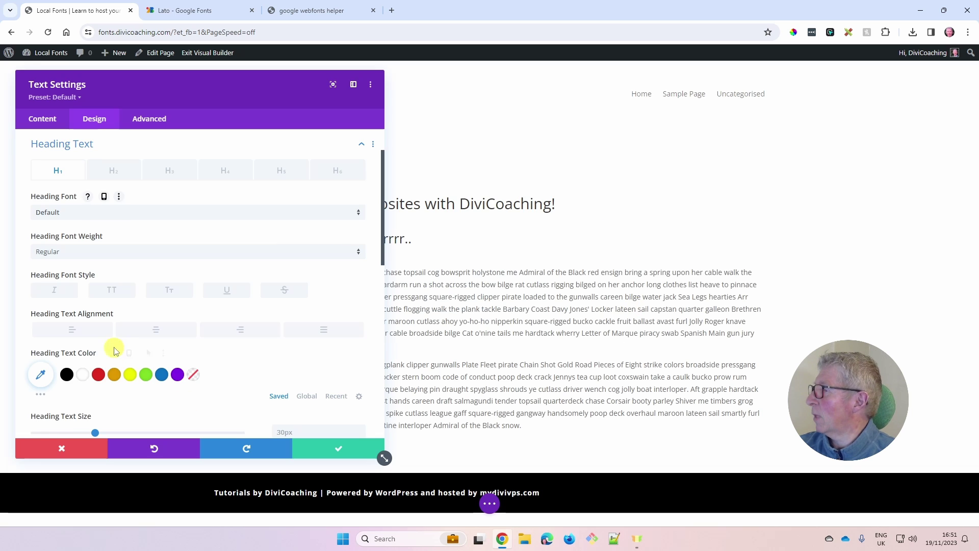
{"action": "left_click", "coordinate": [54, 446]}
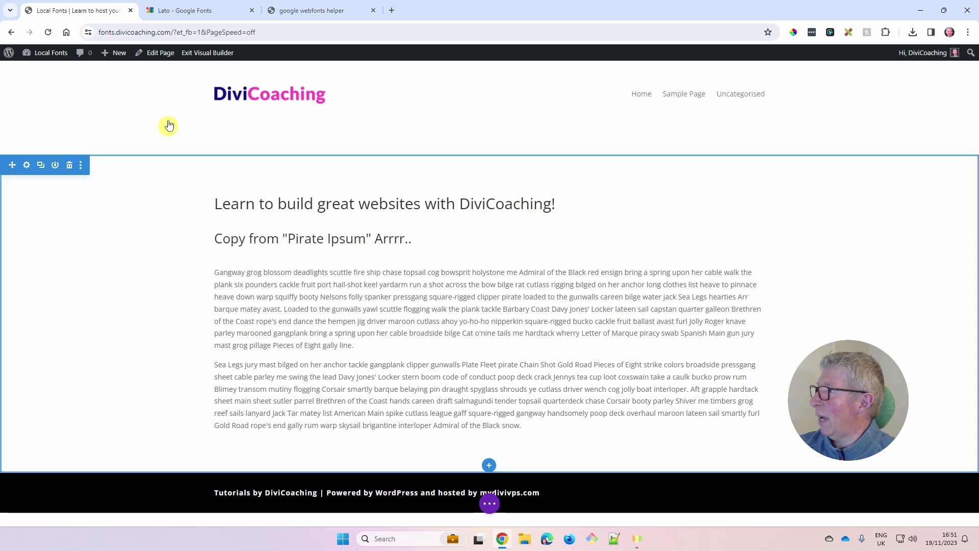
{"action": "left_click", "coordinate": [193, 53]}
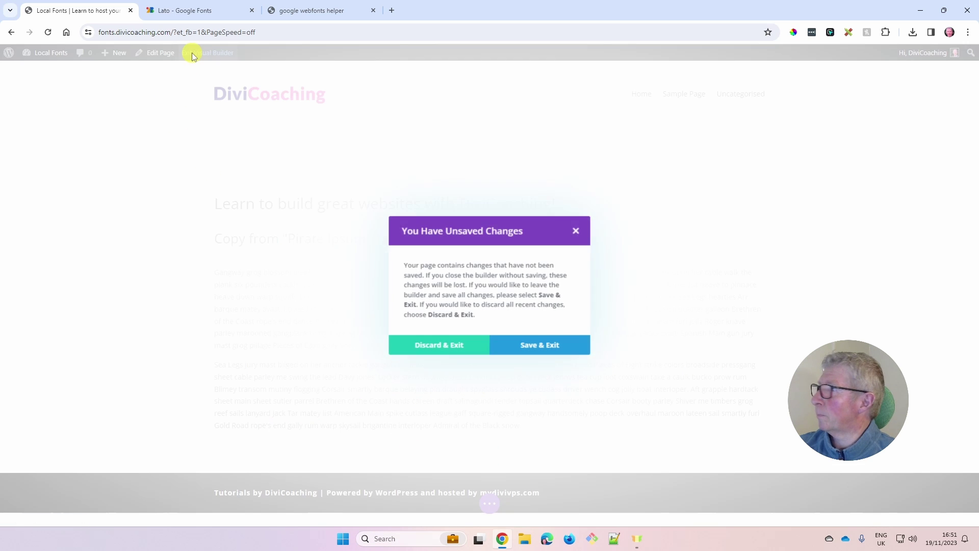
{"action": "left_click", "coordinate": [430, 344]}
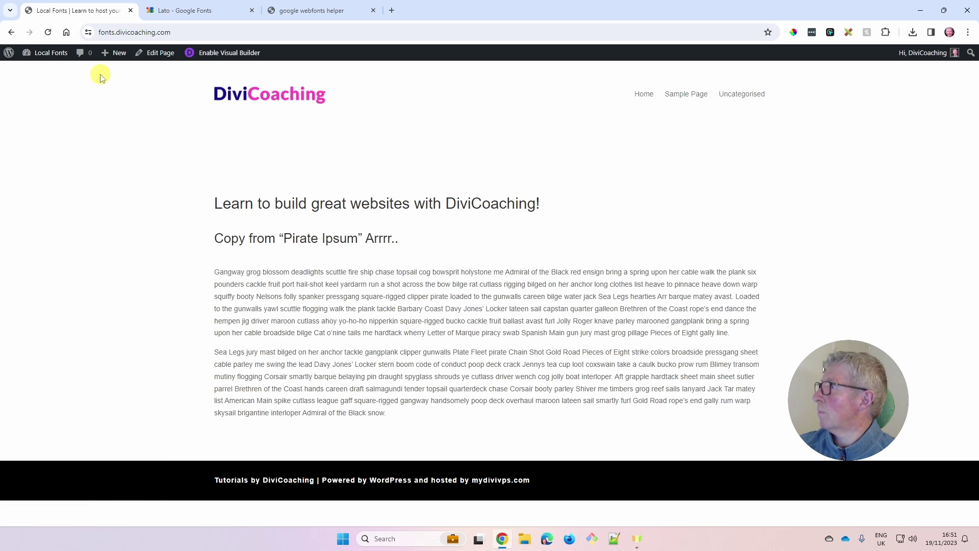
Open the Divi Coaching Child Theme's functions.php in the WordPress theme file editor, accepting the direct-editing warning.
{"action": "mouse_move", "coordinate": [48, 53]}
{"action": "left_click", "coordinate": [48, 75]}
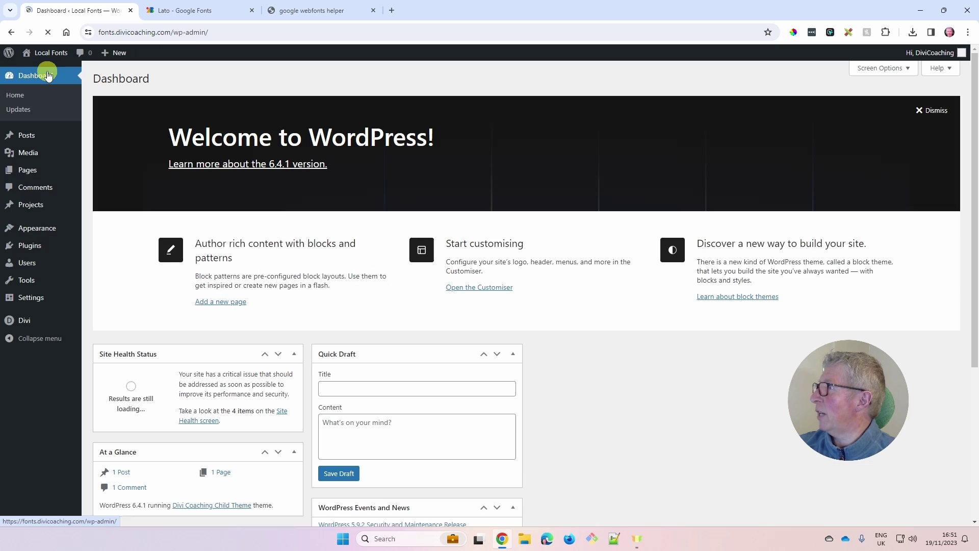
{"action": "mouse_move", "coordinate": [49, 230]}
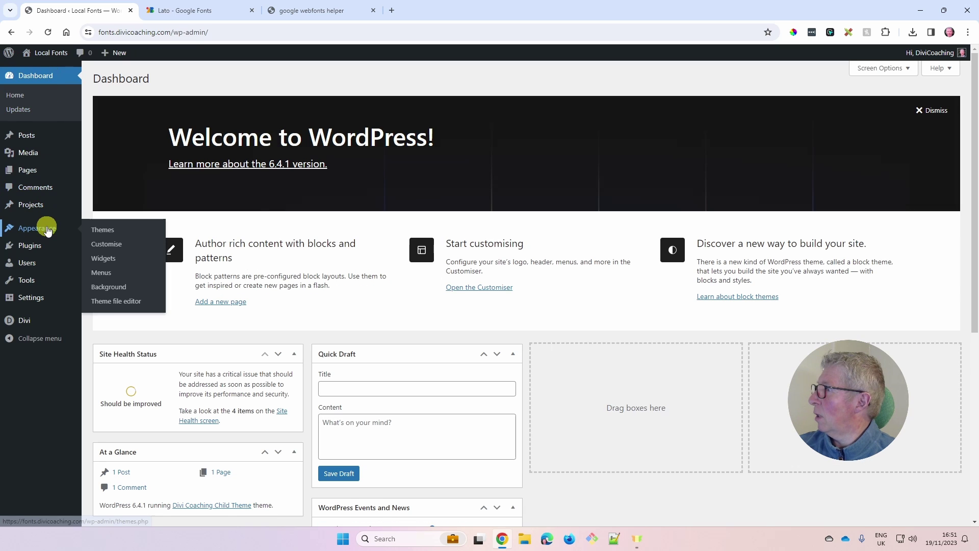
{"action": "left_click", "coordinate": [111, 302]}
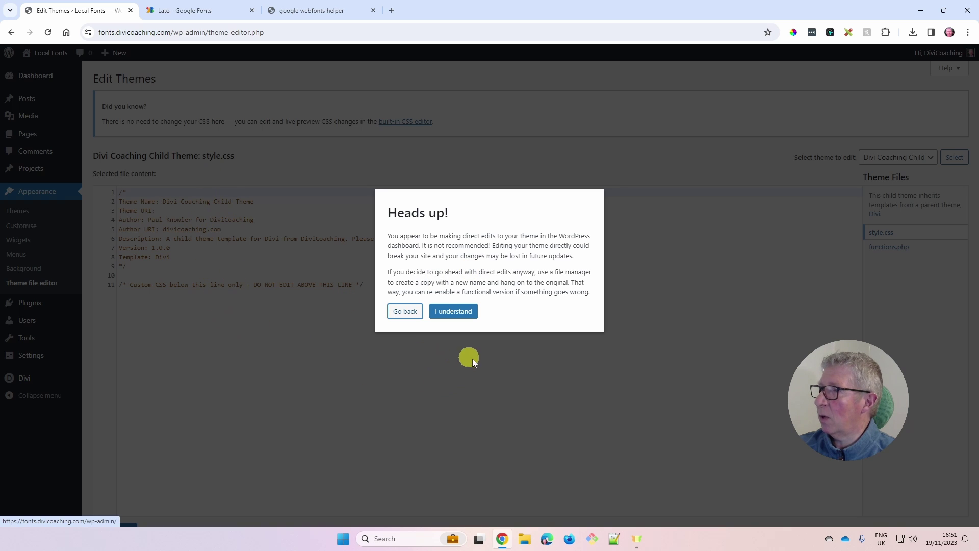
{"action": "left_click", "coordinate": [454, 313]}
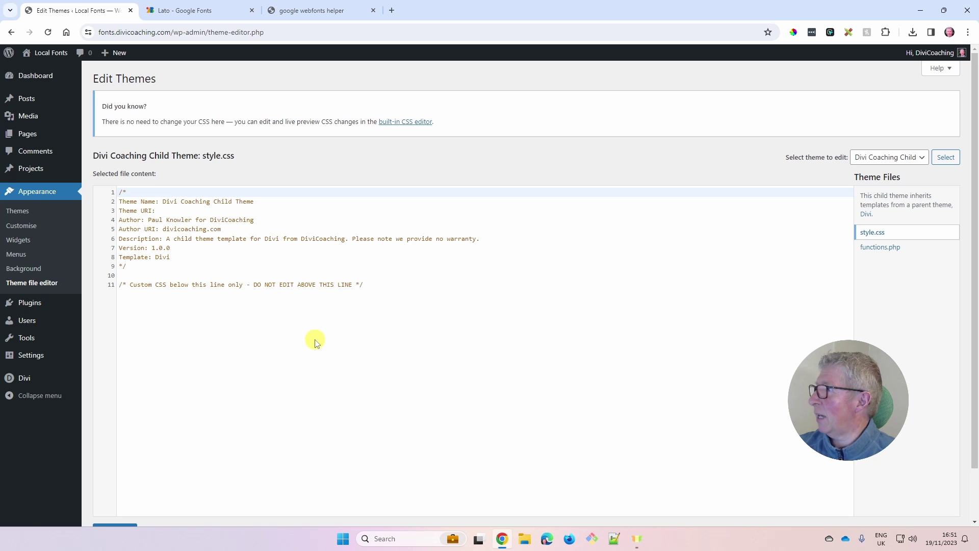
{"action": "left_click", "coordinate": [876, 160]}
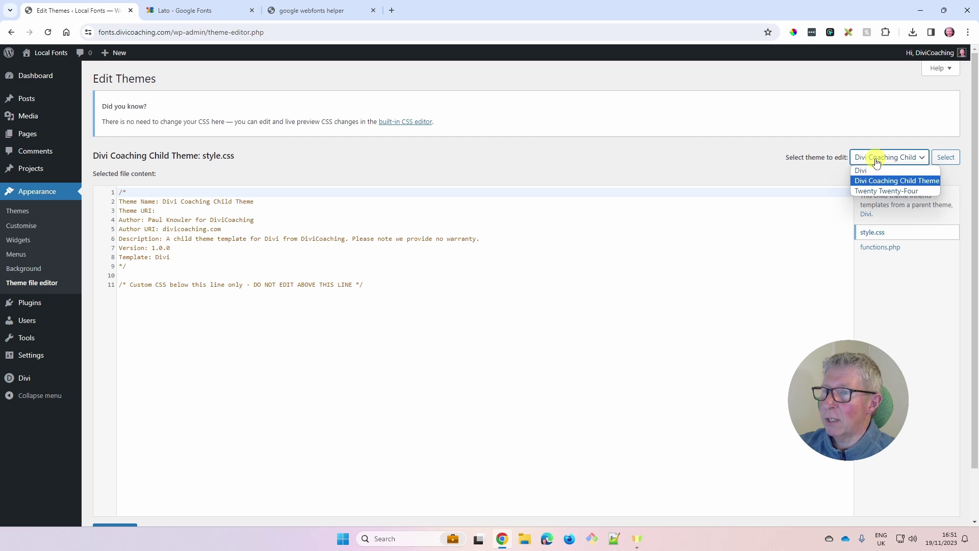
{"action": "left_click", "coordinate": [873, 158]}
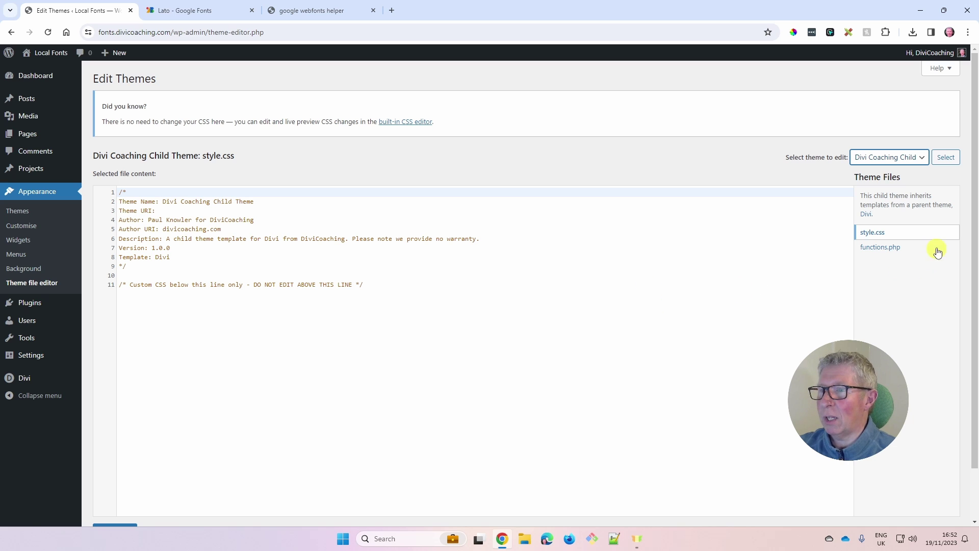
{"action": "left_click", "coordinate": [878, 249]}
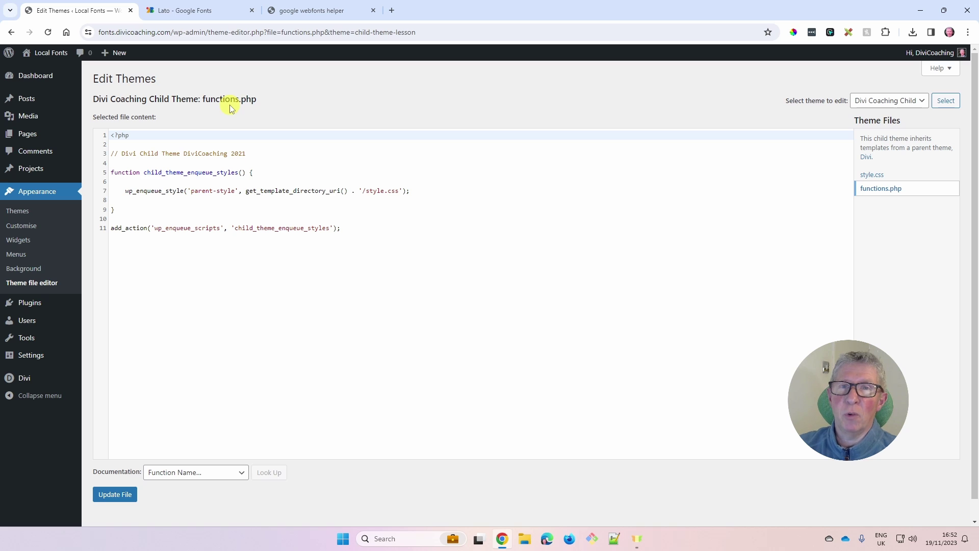
Append the my_file_and_ext_woff, custom_mime_types and custom_font_formats filters for woff and woff2 support to the end of functions.php, and save the file.
{"action": "left_click", "coordinate": [135, 251]}
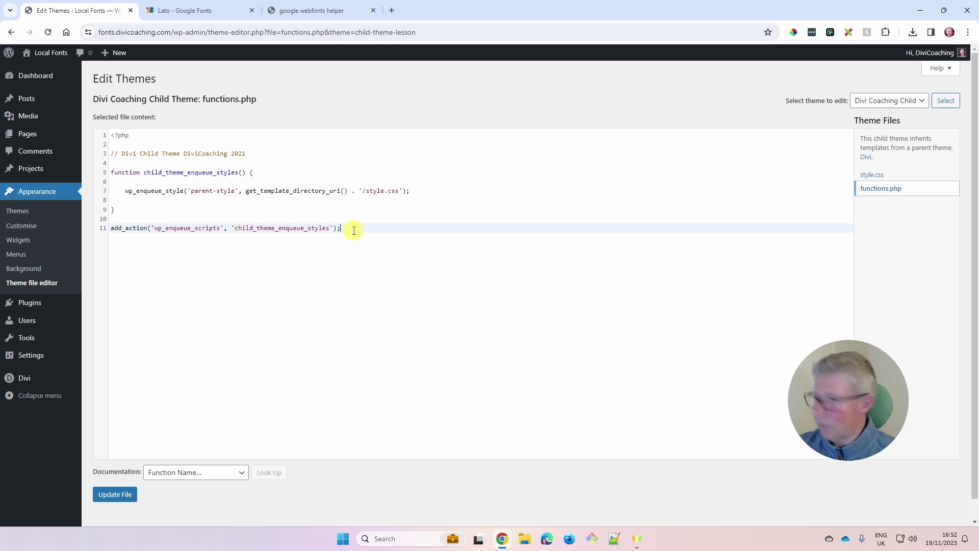
{"action": "key", "text": "Return"}
{"action": "key", "text": "Return"}
{"action": "key", "text": "Return"}
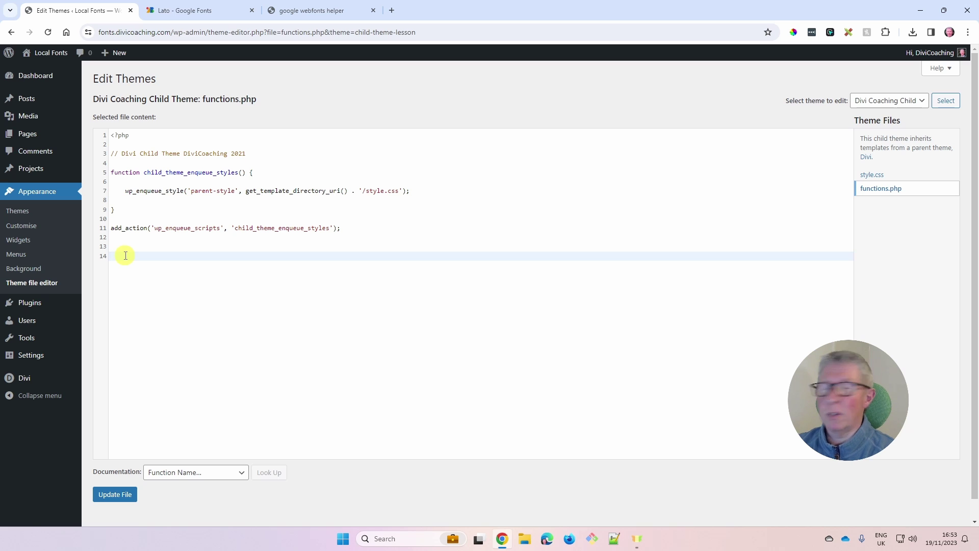
{"action": "type", "text": "add_filter( 'wp_check_filetype_and_ext', 'my_file_and_ext_woff', 10, 4 ); function my_file_and_ext_woff( $types, $file, $filename, $mimes ) {     if ( false !== strpos( $filename, '.woff' ) ) {         $types['ext']  = 'woff';         $types['type'] = 'font/woff|application/font-woff|application/x-font-woff|application/octet-stream';     }     if ( false !== strpos( $filename, '.woff2' ) ) {         $types['ext']  = 'woff2';         $types['type'] = 'font/woff2|application/octet-stream|font/x-woff2';     }      return $types; }  /* Mime Types Support */ add_filter('upload_mimes', 'custom_mime_types', 999999);  function custom_mime_types($mimes) {   $mimes['woff'] = 'application/font-woff';   $mimes['woff2'] = 'application/font-woff2';   return $mimes; }  /* Custom Font Types Support */ add_filter('et_pb_supported_font_formats', 'custom_font_formats', 1); function custom_font_formats() { return array('woff', 'woff2'); }"}
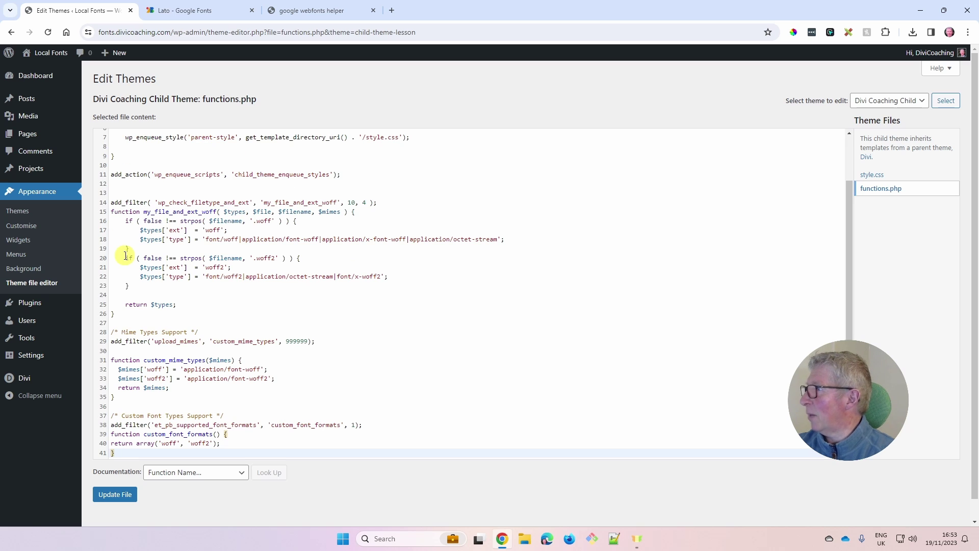
{"action": "scroll", "coordinate": [329, 340], "scroll_direction": "up", "scroll_amount": 1}
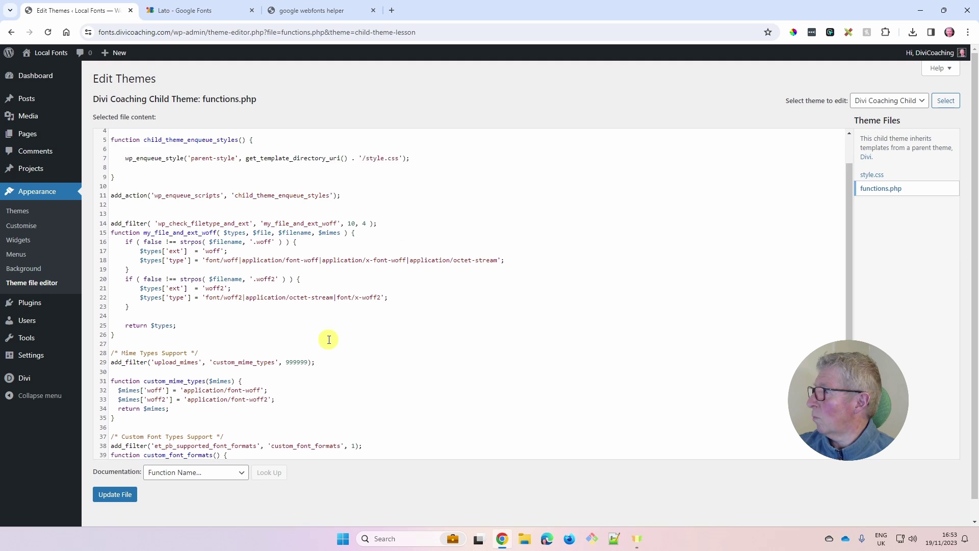
{"action": "key", "text": "ctrl+Home"}
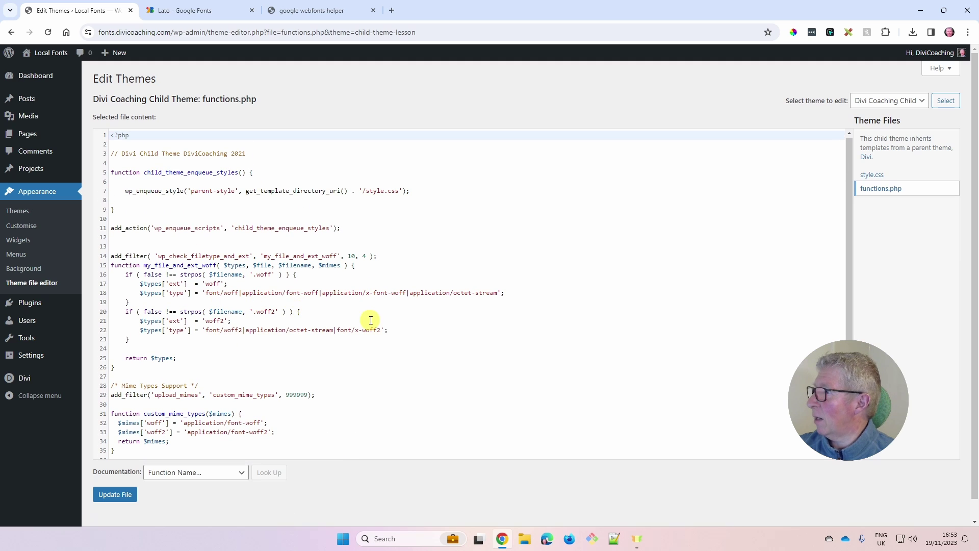
{"action": "scroll", "coordinate": [331, 306], "scroll_direction": "down", "scroll_amount": 1}
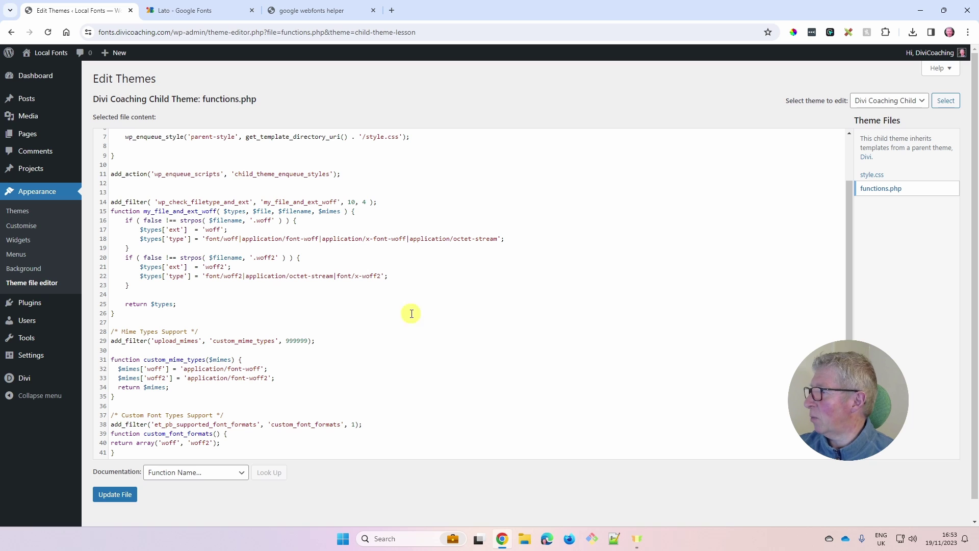
{"action": "left_click", "coordinate": [116, 499]}
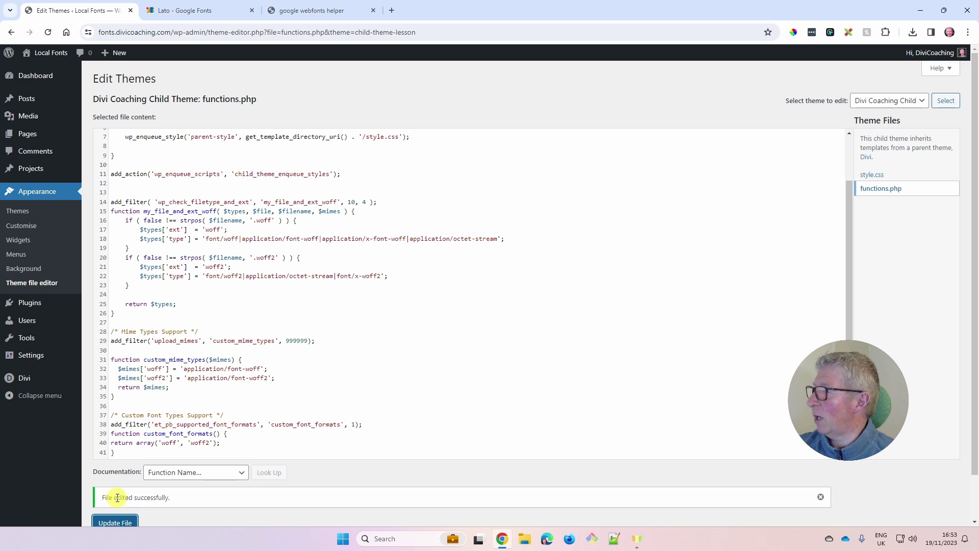
Visit the site's home page and enable the Visual Builder on it.
{"action": "mouse_move", "coordinate": [54, 61]}
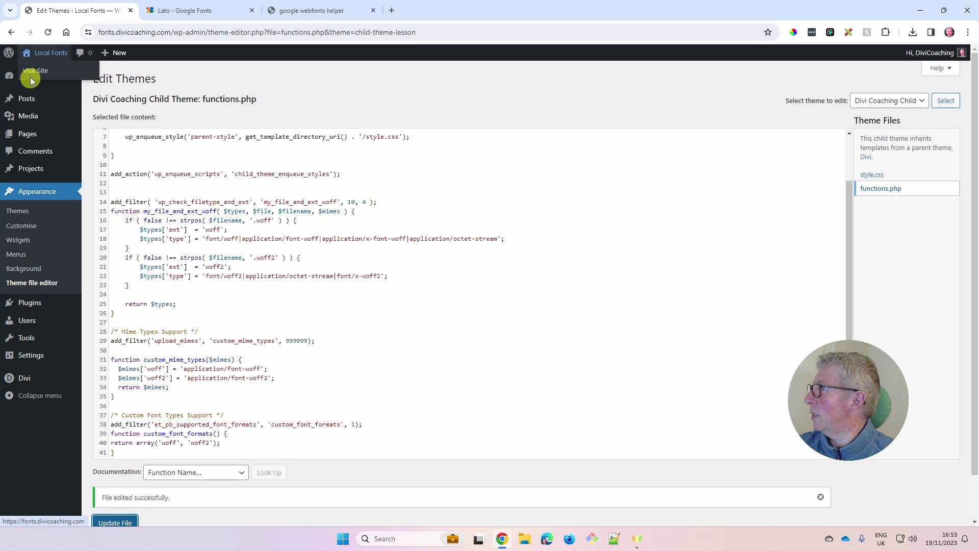
{"action": "left_click", "coordinate": [31, 73]}
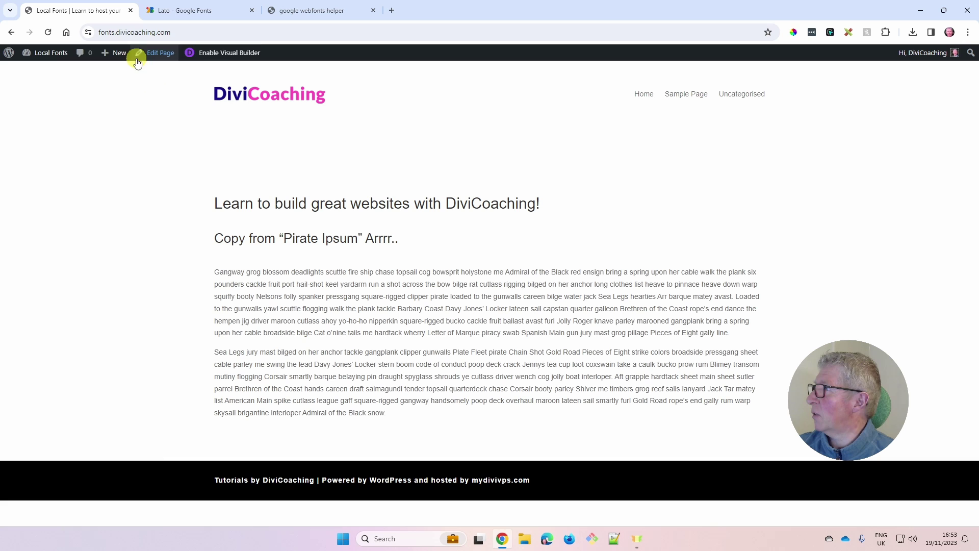
{"action": "left_click", "coordinate": [220, 53]}
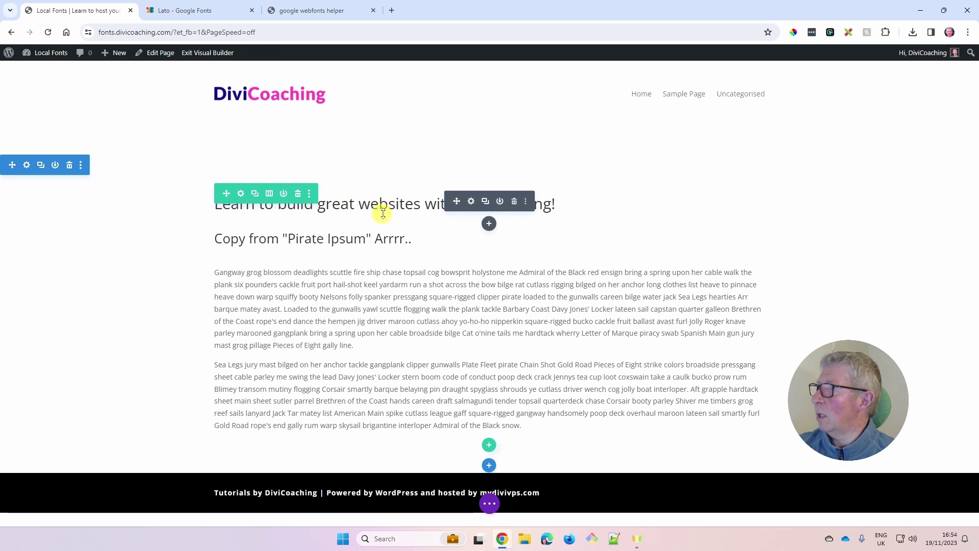
Start a font upload named Ubuntu from the H1 heading font setting of the "Learn to build great websites with DiviCoaching!" text module.
{"action": "left_click", "coordinate": [469, 204]}
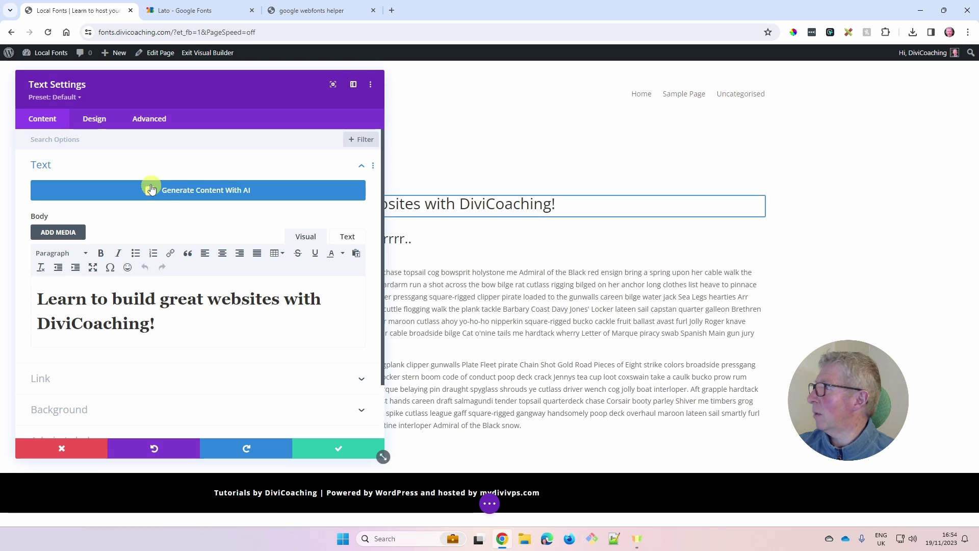
{"action": "left_click", "coordinate": [97, 119]}
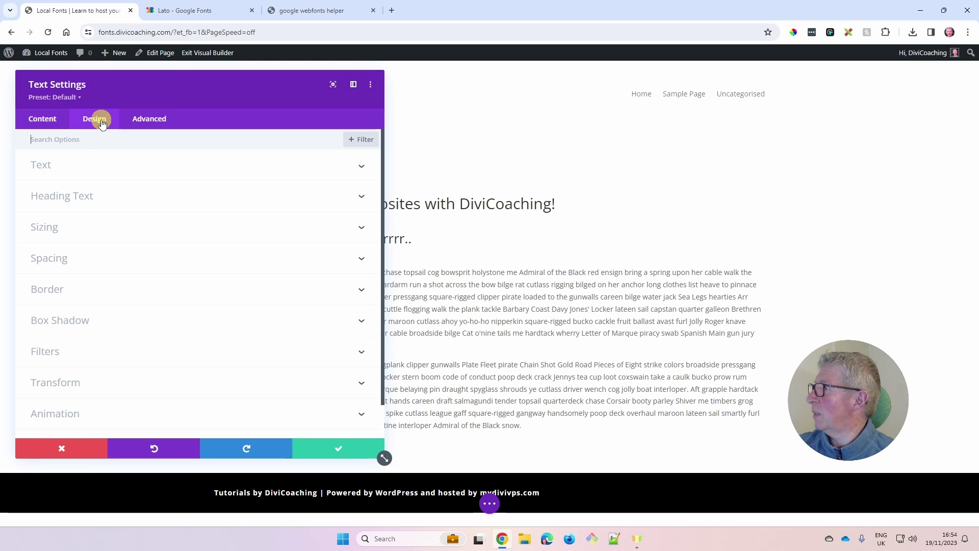
{"action": "left_click", "coordinate": [75, 196]}
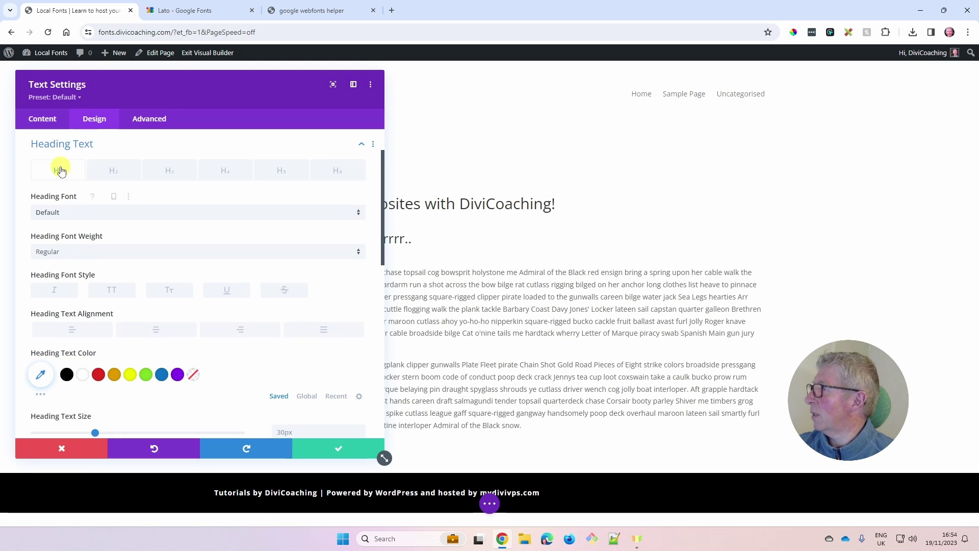
{"action": "left_click", "coordinate": [80, 213]}
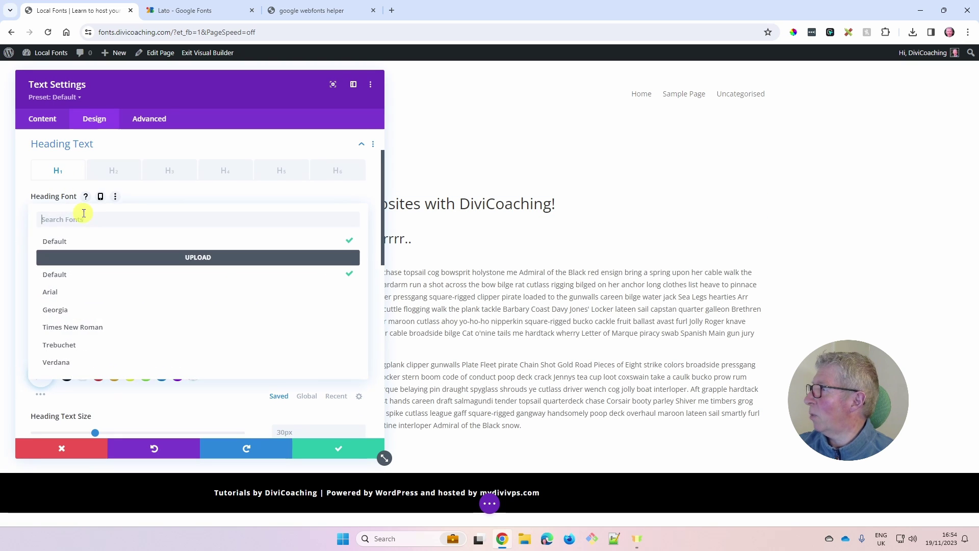
{"action": "left_click", "coordinate": [199, 258]}
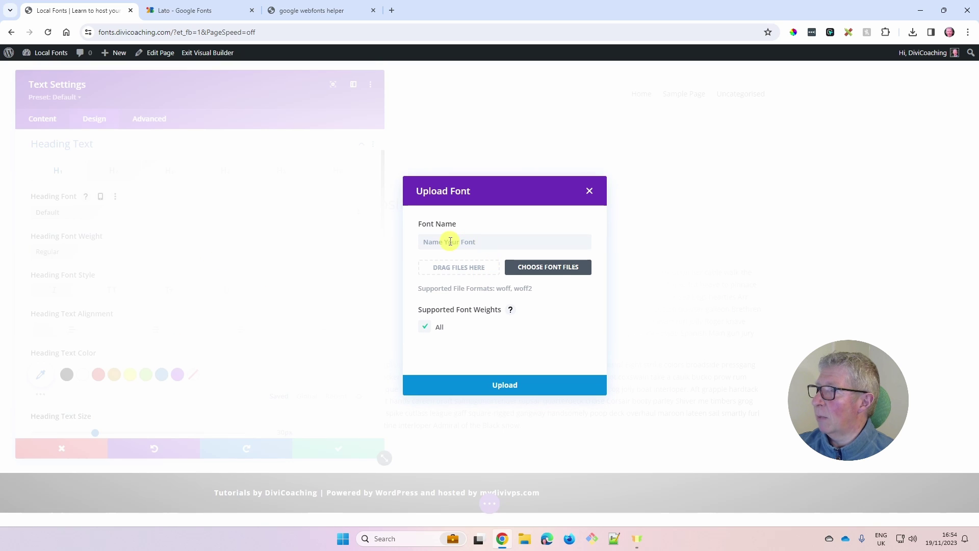
{"action": "left_click", "coordinate": [430, 242]}
{"action": "type", "text": "Ubuntu"}
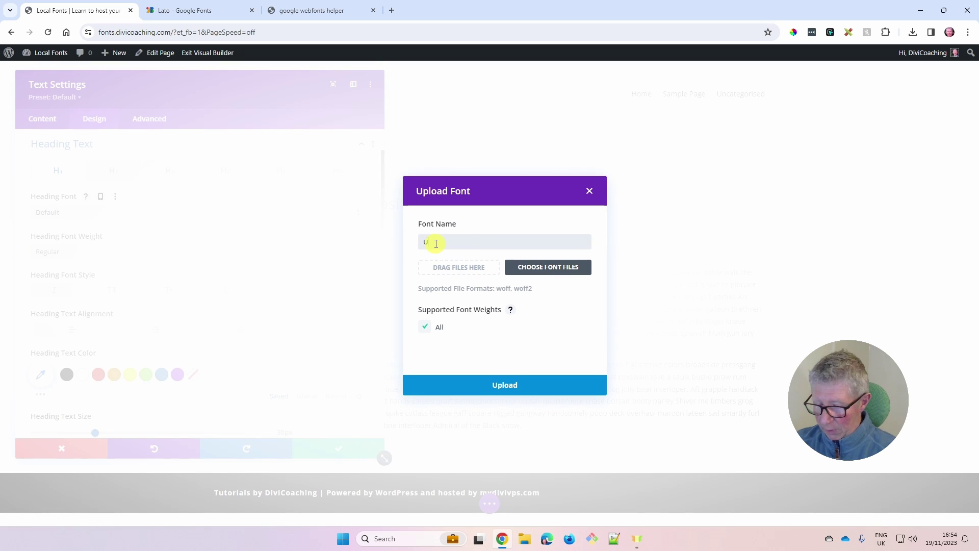
Upload the 500, 700 and regular woff2 files from the ubuntu-v20-latin folder as the Ubuntu font, and close the heading's text settings.
{"action": "left_click", "coordinate": [542, 267]}
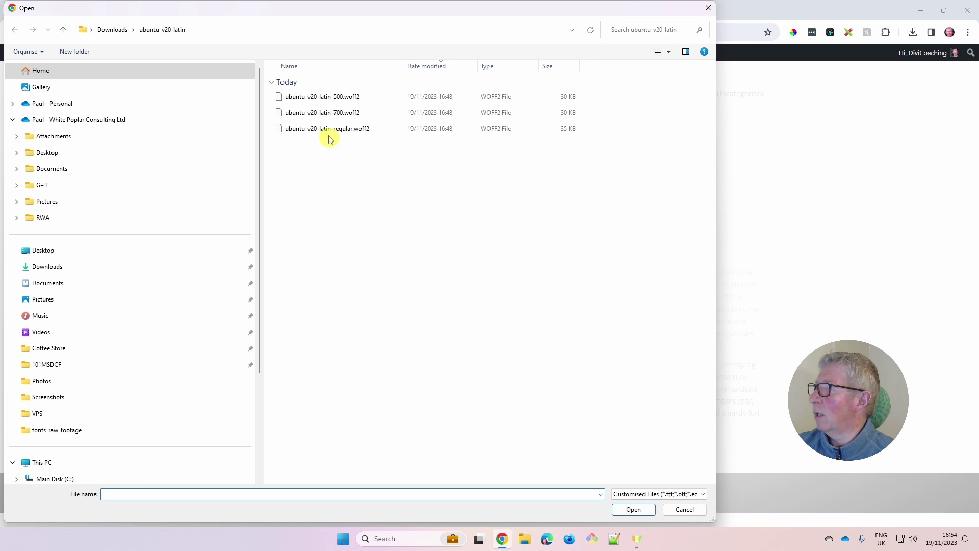
{"action": "left_click", "coordinate": [313, 97]}
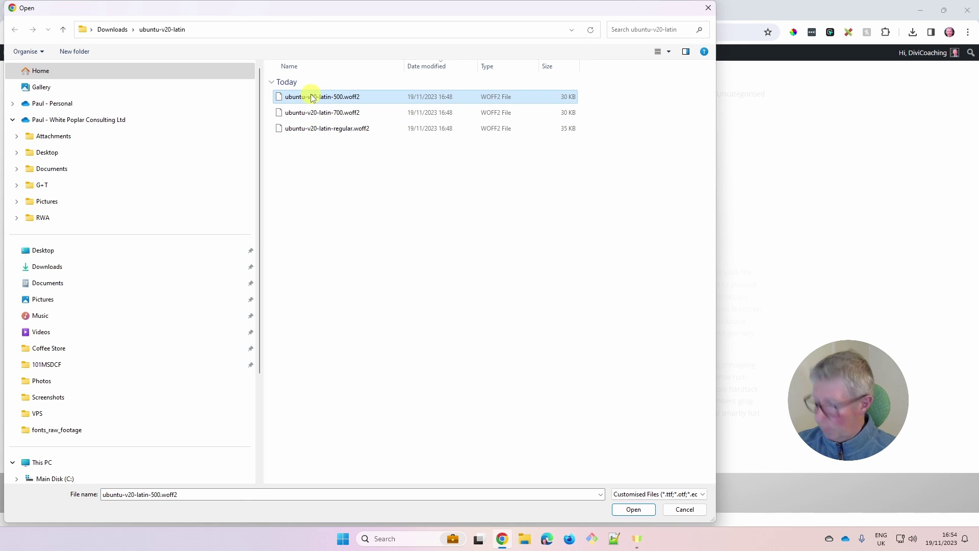
{"action": "key", "text": "shift+Down"}
{"action": "key", "text": "shift+Down"}
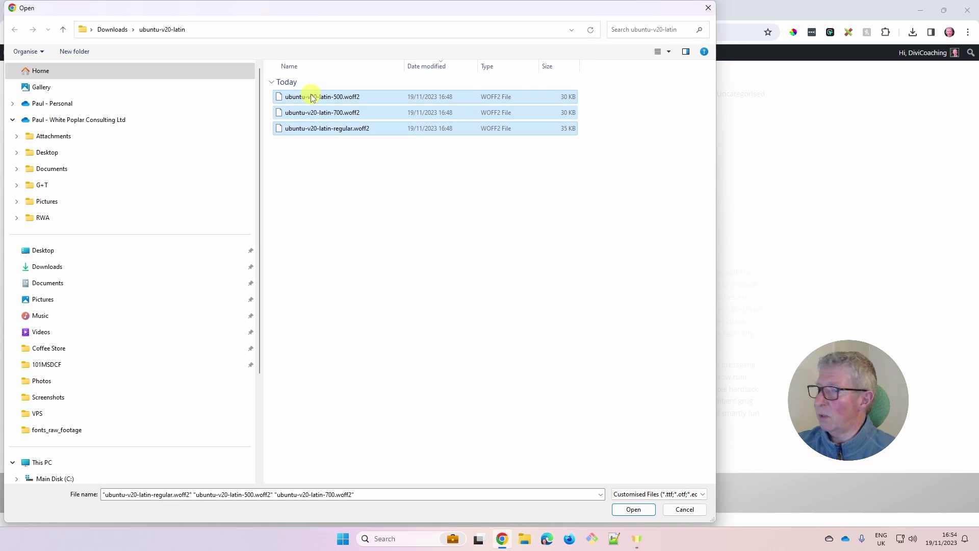
{"action": "left_click", "coordinate": [633, 509]}
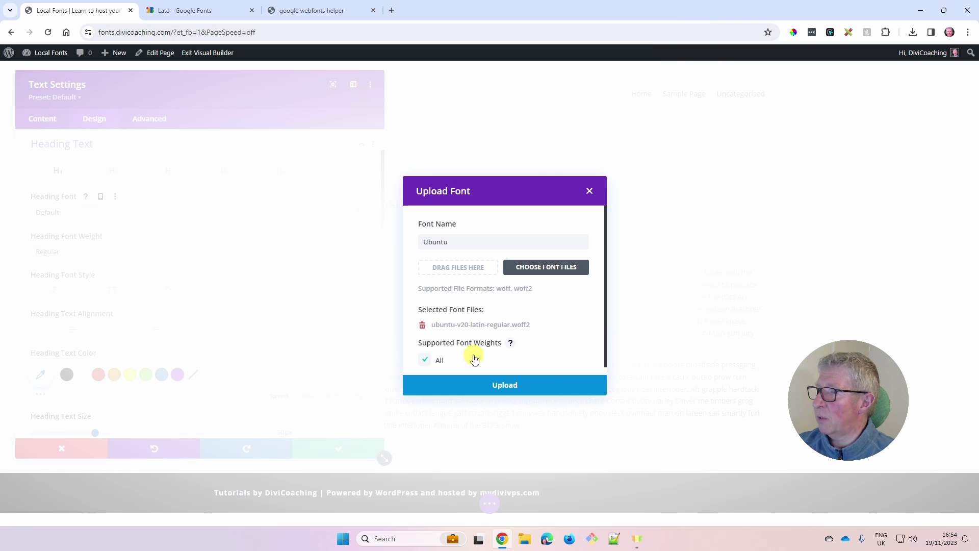
{"action": "left_click", "coordinate": [507, 386]}
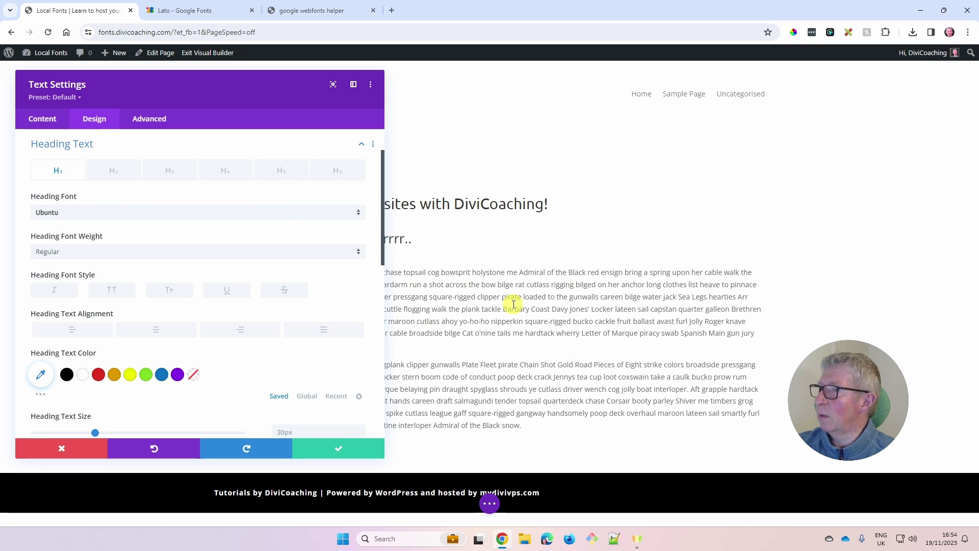
{"action": "left_click_drag", "start_coordinate": [271, 91], "coordinate": [746, 83]}
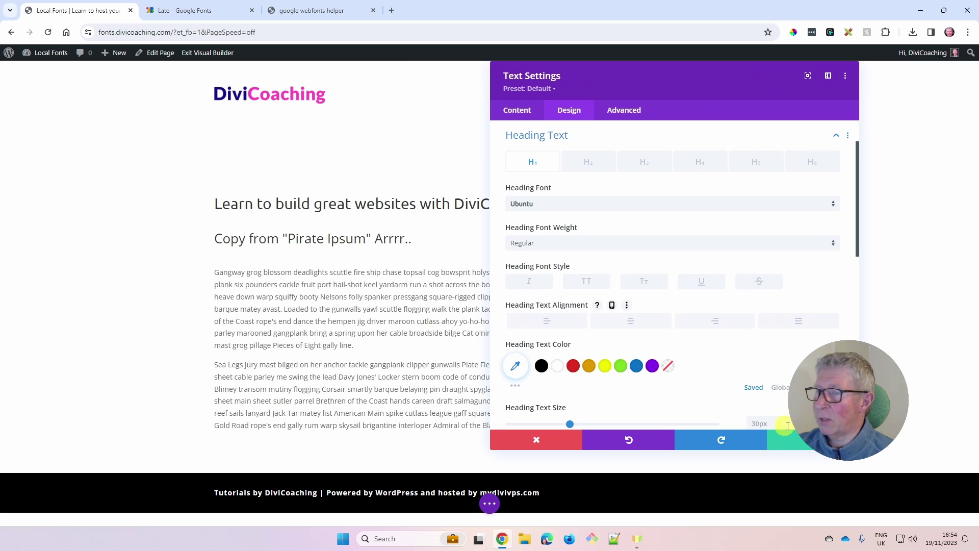
{"action": "key", "text": "Escape"}
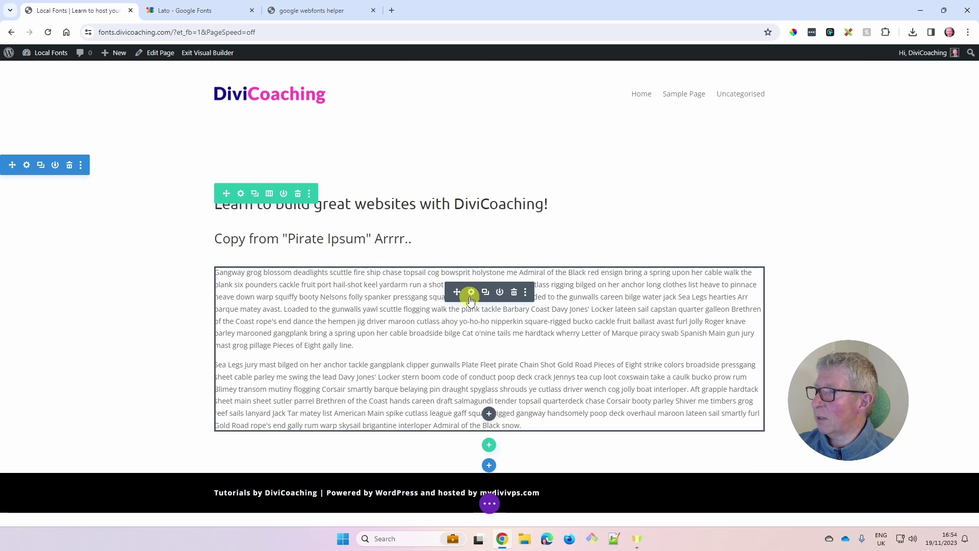
Start a font upload named Lato from the text font setting of the body paragraphs' text module.
{"action": "left_click", "coordinate": [474, 294]}
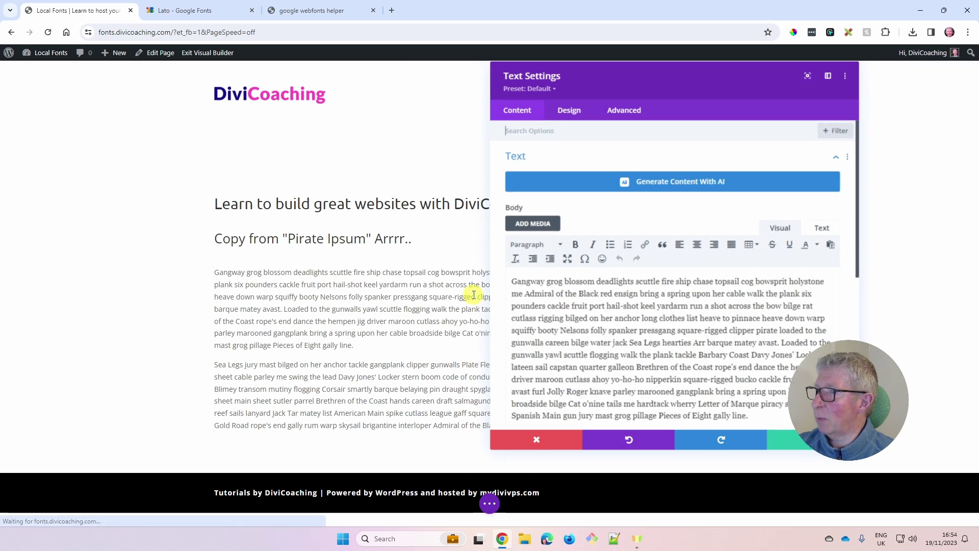
{"action": "left_click", "coordinate": [571, 110]}
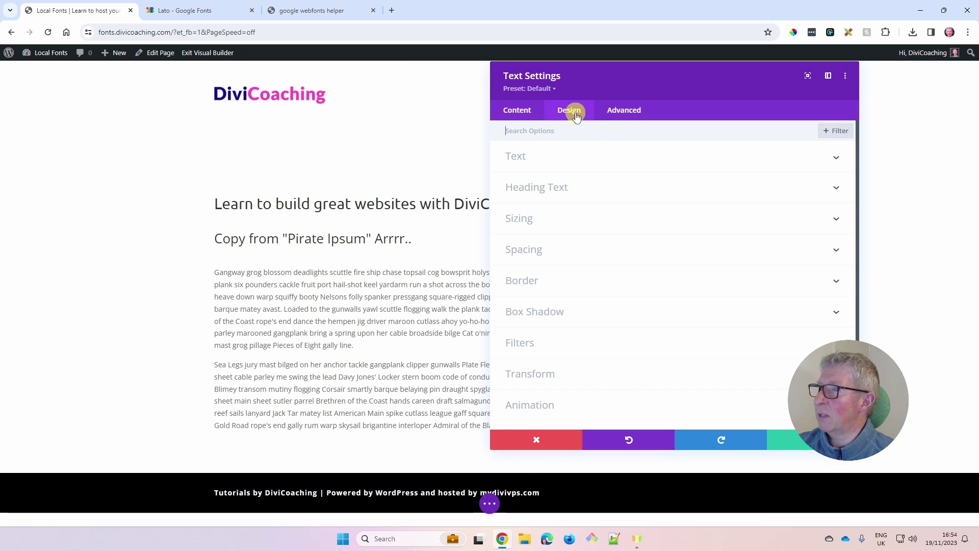
{"action": "left_click", "coordinate": [517, 157]}
{"action": "left_click", "coordinate": [545, 227]}
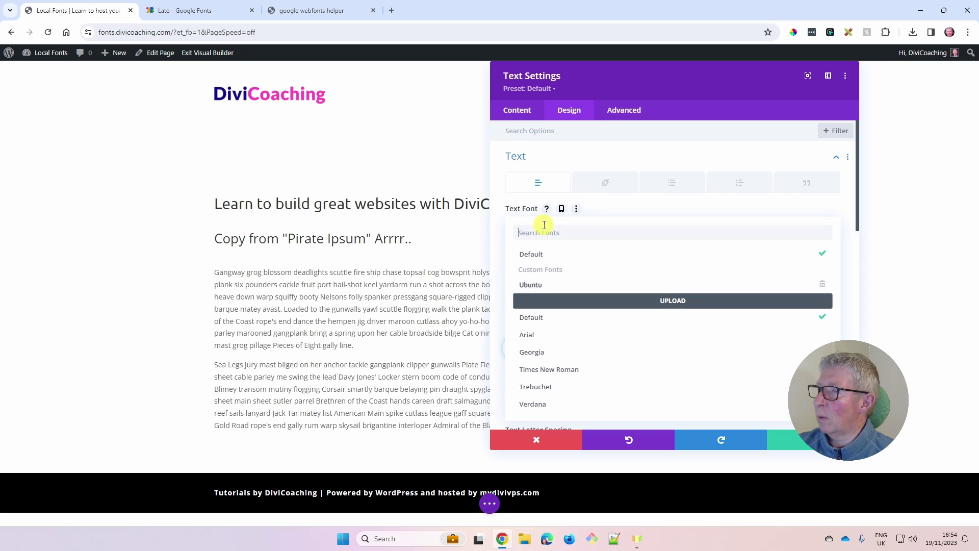
{"action": "left_click", "coordinate": [671, 302]}
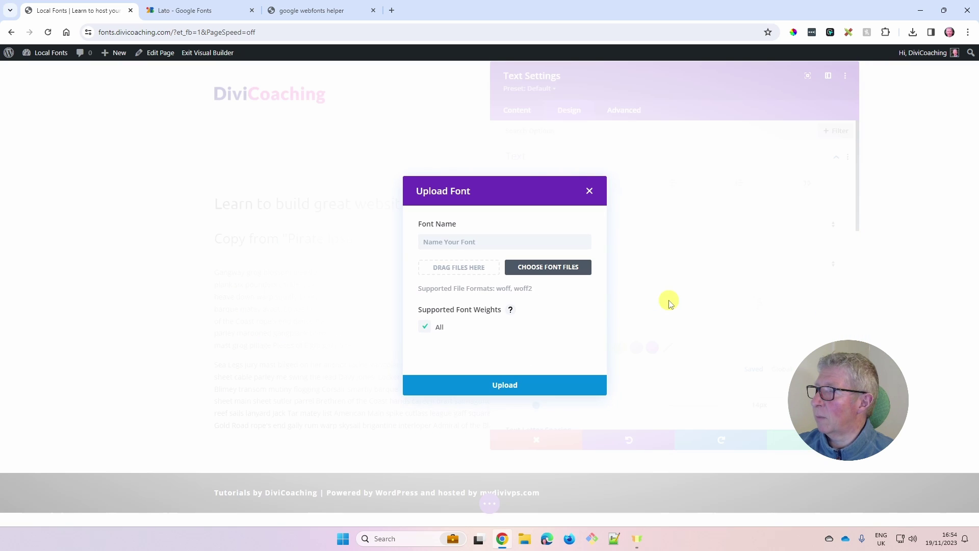
{"action": "left_click", "coordinate": [452, 243]}
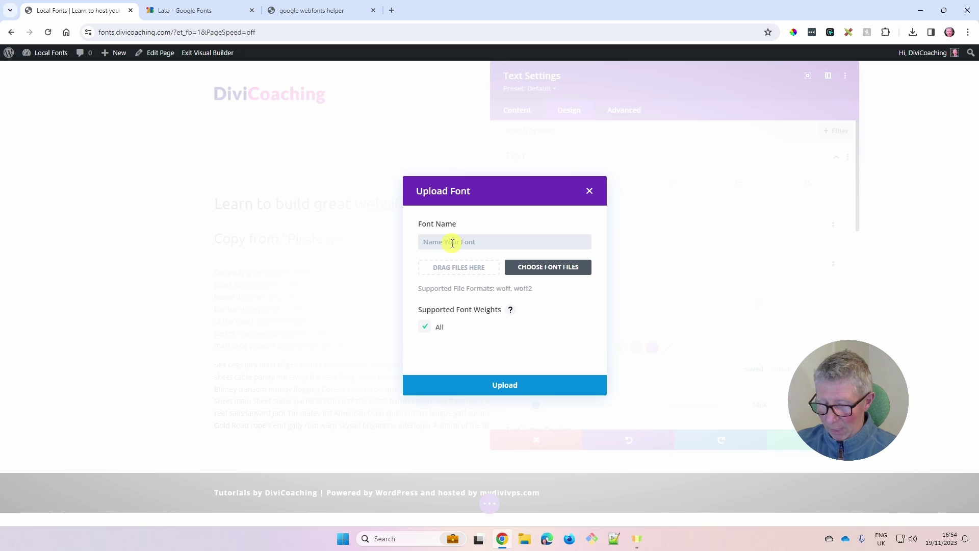
{"action": "type", "text": "Lato"}
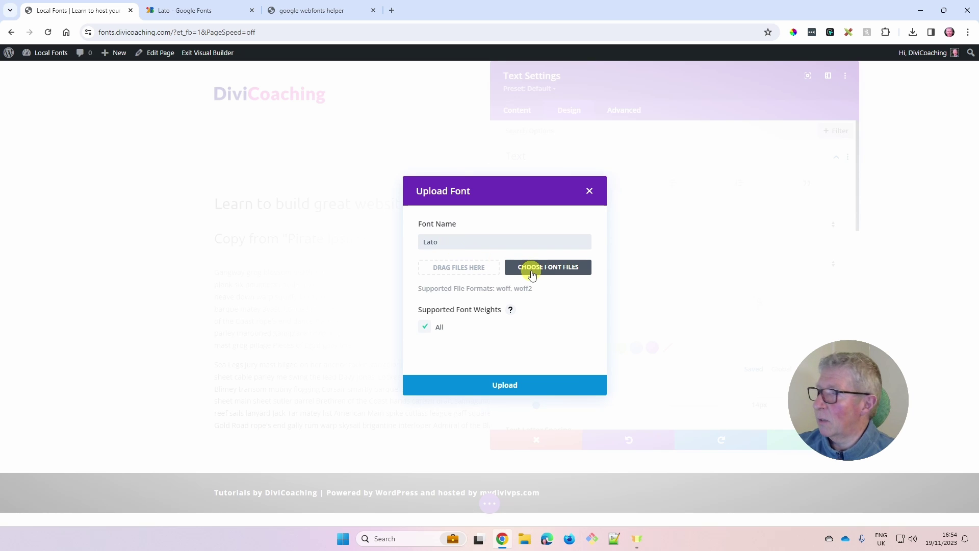
Upload the 300, 300italic, italic and regular woff2 files from the lato-v24-latin folder as the Lato font.
{"action": "left_click", "coordinate": [532, 273]}
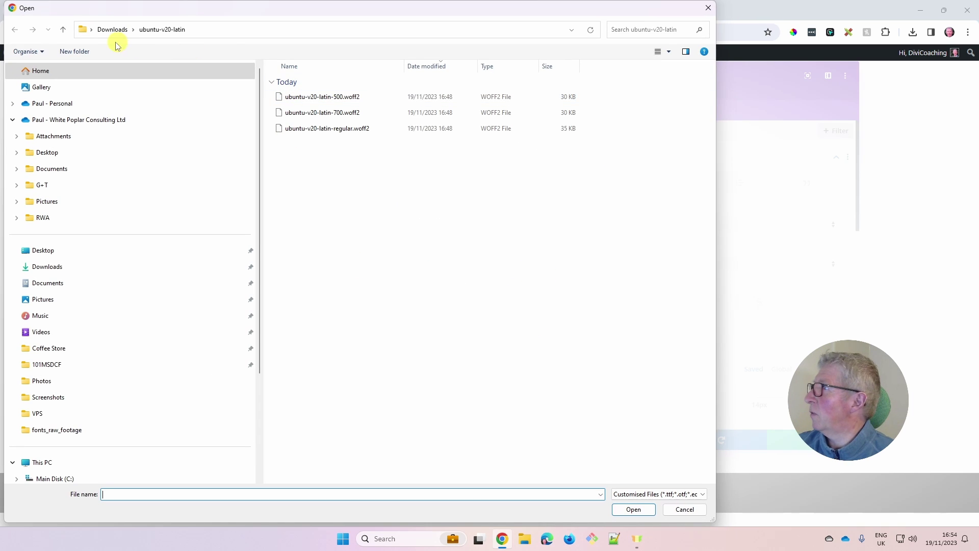
{"action": "left_click", "coordinate": [62, 29]}
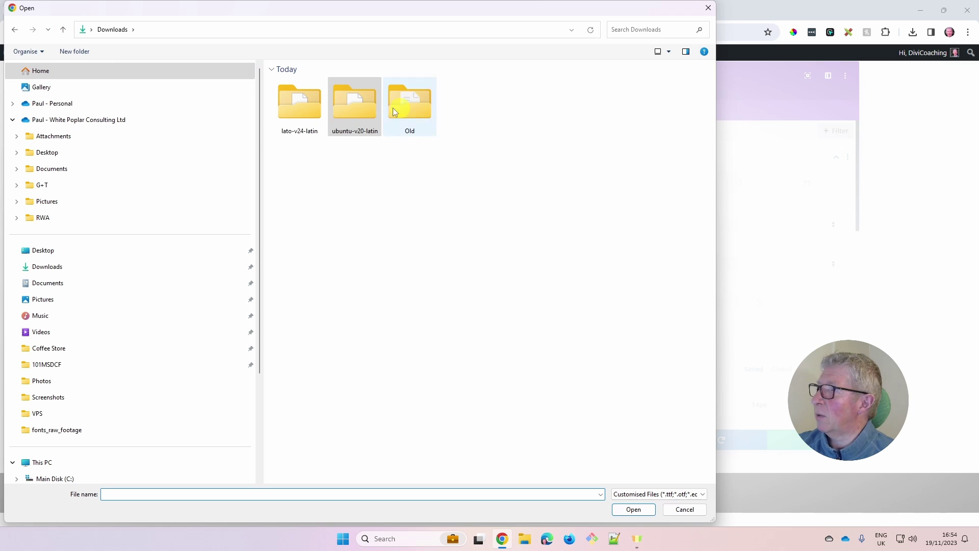
{"action": "double_click", "coordinate": [295, 98]}
{"action": "left_click", "coordinate": [306, 98]}
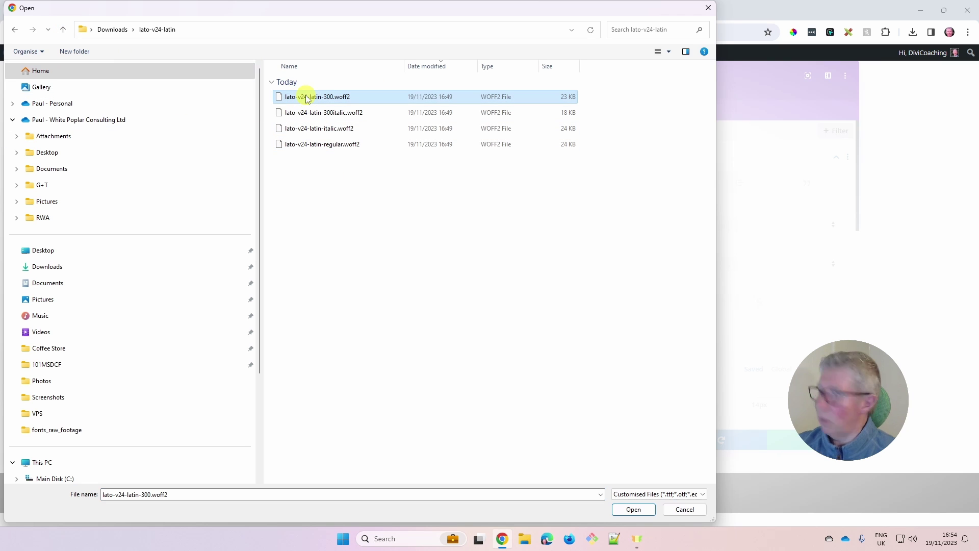
{"action": "key", "text": "shift+Down"}
{"action": "key", "text": "shift+Down"}
{"action": "key", "text": "shift+Down"}
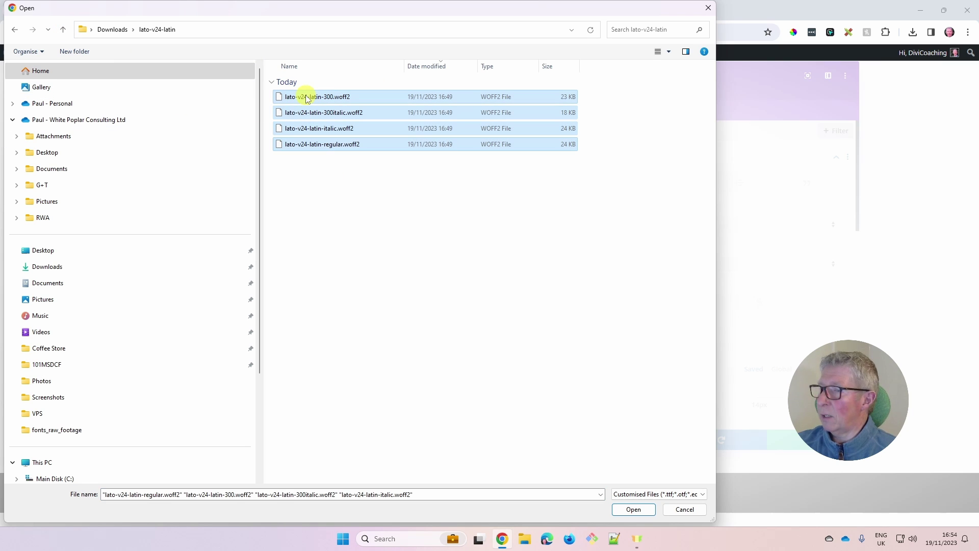
{"action": "left_click", "coordinate": [636, 510]}
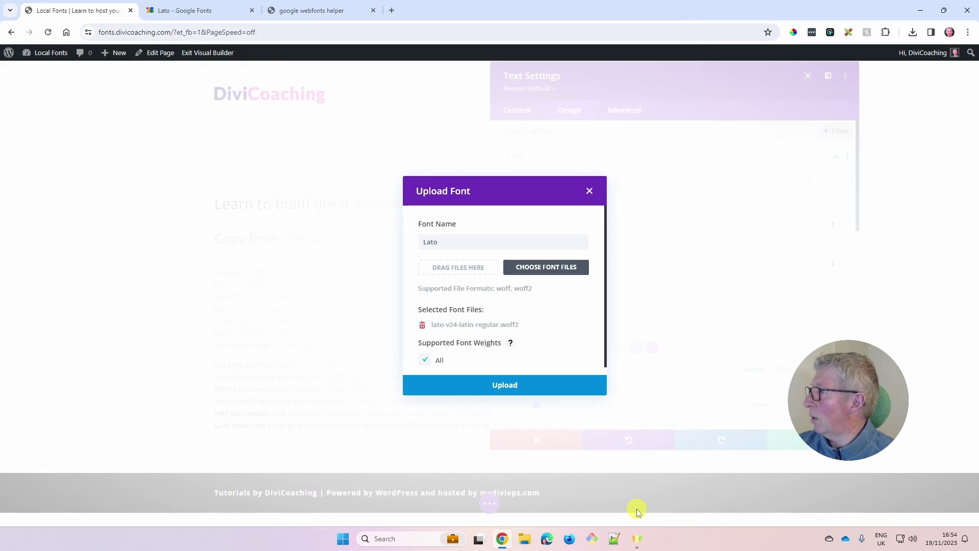
{"action": "left_click", "coordinate": [509, 386]}
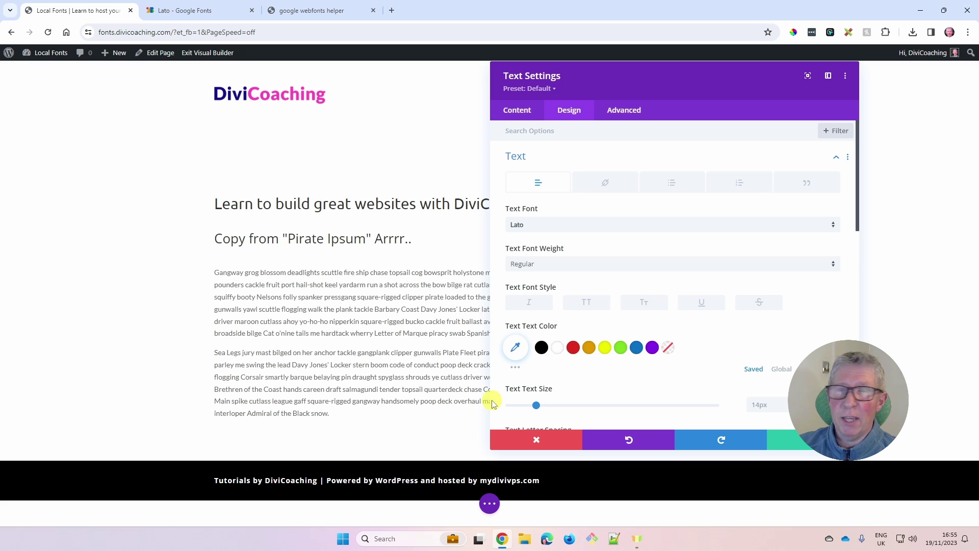
Set the body paragraphs' text font back to Default and save the module's settings.
{"action": "left_click", "coordinate": [532, 229]}
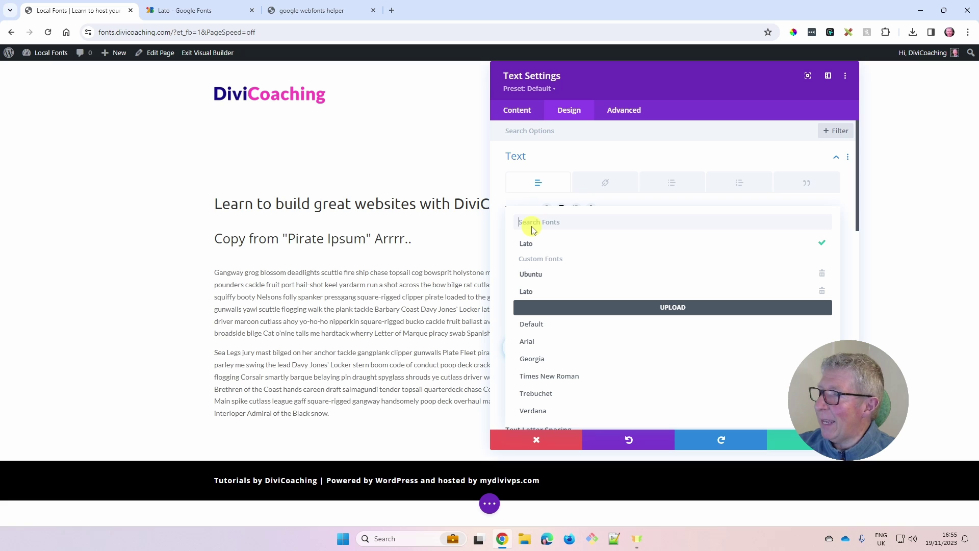
{"action": "left_click", "coordinate": [550, 326]}
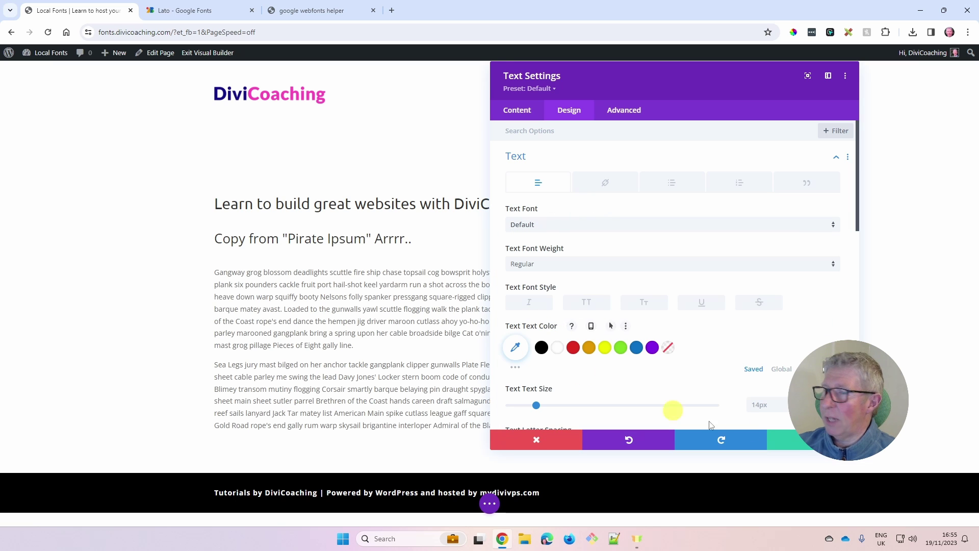
{"action": "left_click", "coordinate": [802, 444]}
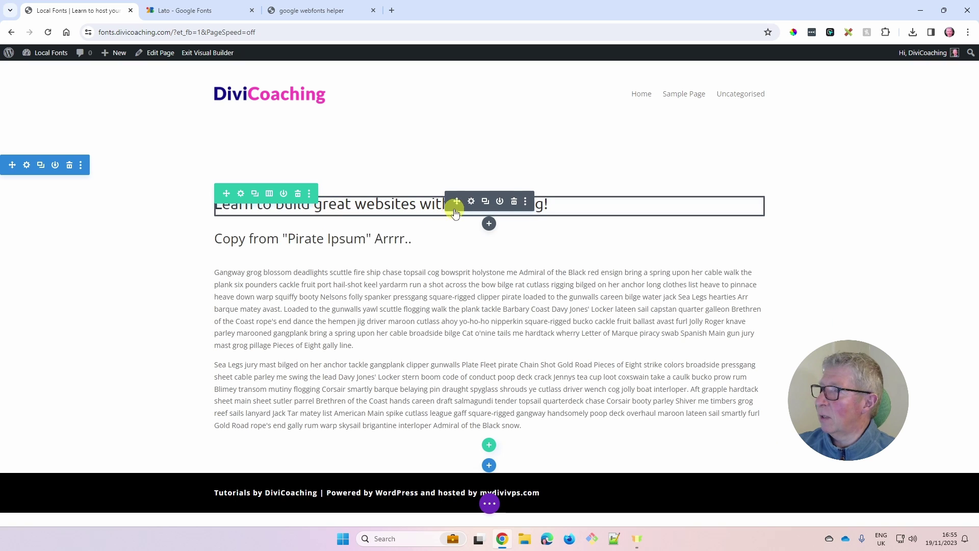
Set the H1 heading font of the "Learn to build great websites with DiviCoaching!" module back to Default.
{"action": "left_click", "coordinate": [472, 202]}
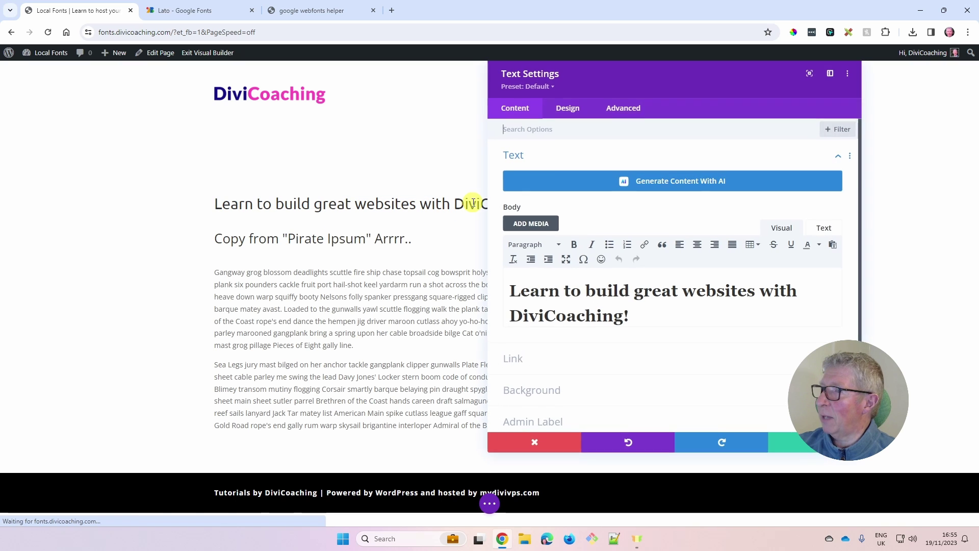
{"action": "left_click", "coordinate": [570, 111]}
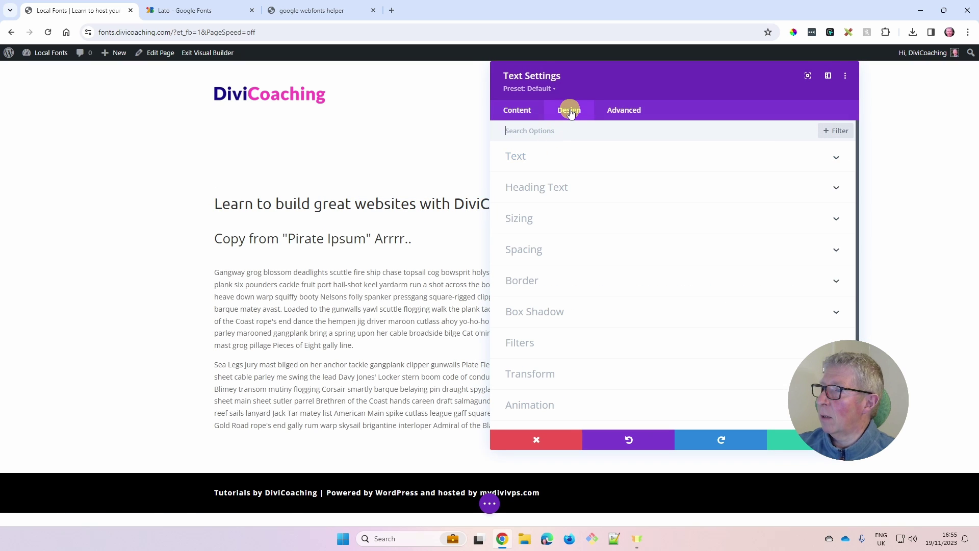
{"action": "left_click", "coordinate": [532, 188]}
{"action": "left_click", "coordinate": [539, 204]}
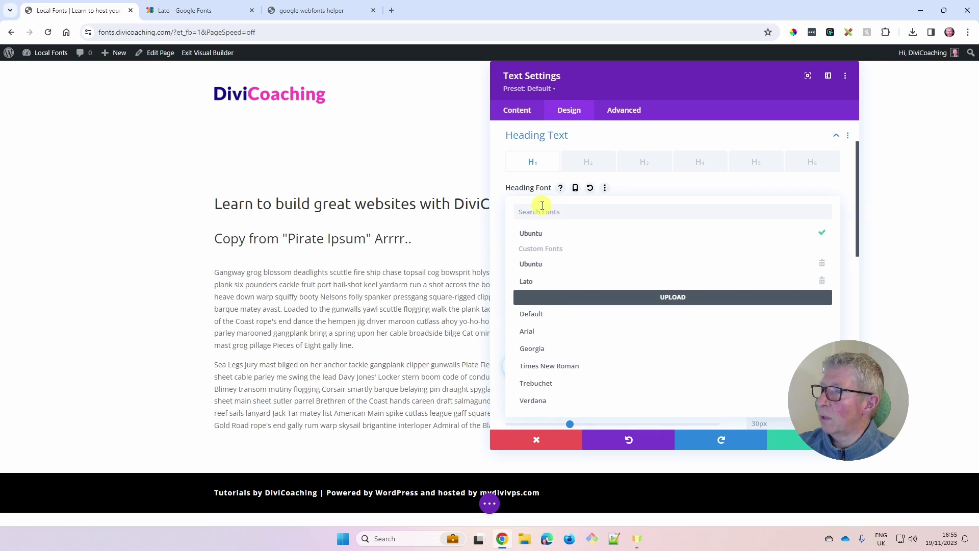
{"action": "left_click", "coordinate": [546, 313]}
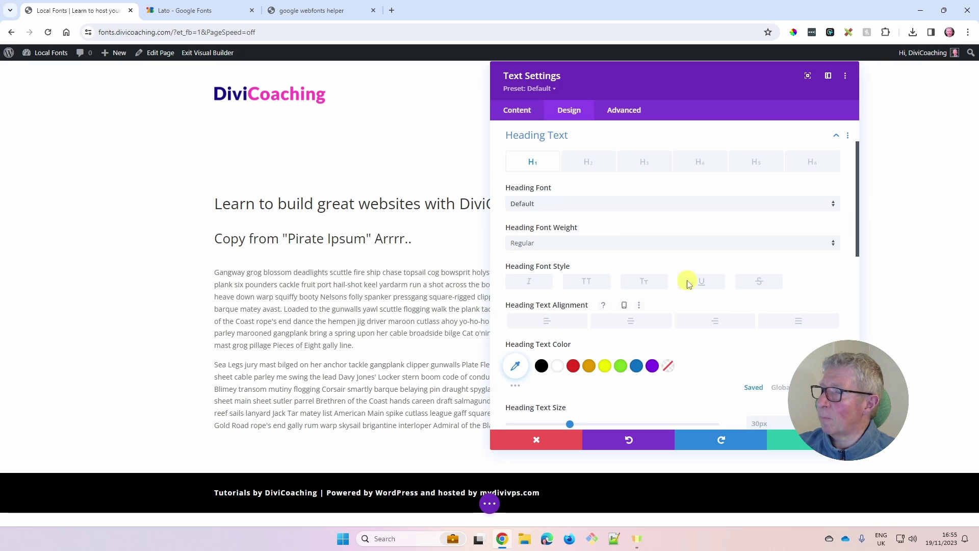
Save the heading module's settings, save the page and exit the Visual Builder.
{"action": "left_click", "coordinate": [800, 440]}
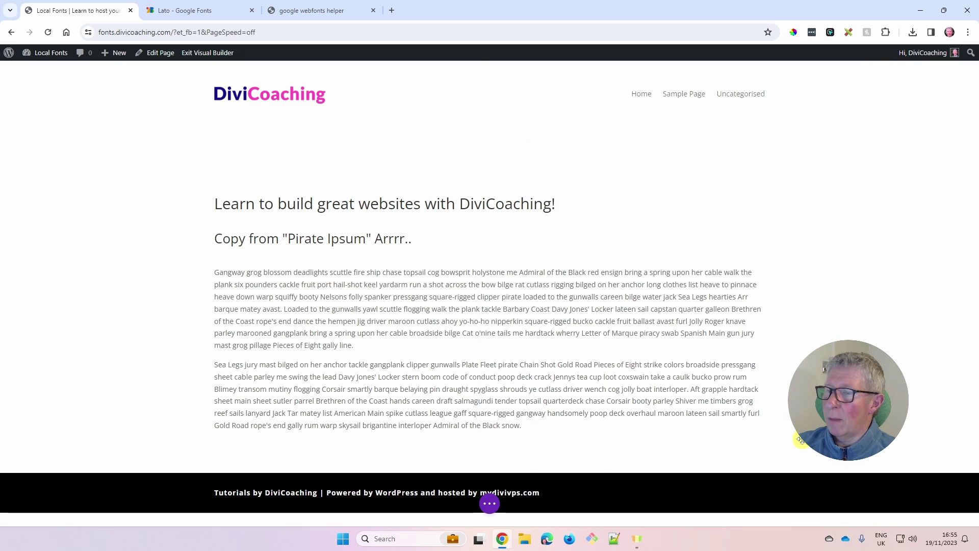
{"action": "left_click", "coordinate": [490, 504]}
{"action": "left_click", "coordinate": [949, 504]}
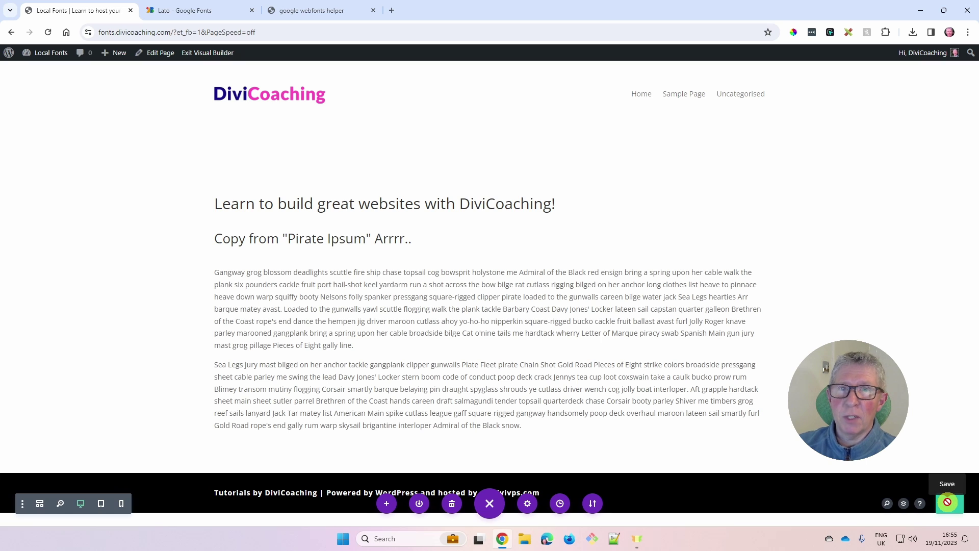
{"action": "left_click", "coordinate": [197, 56]}
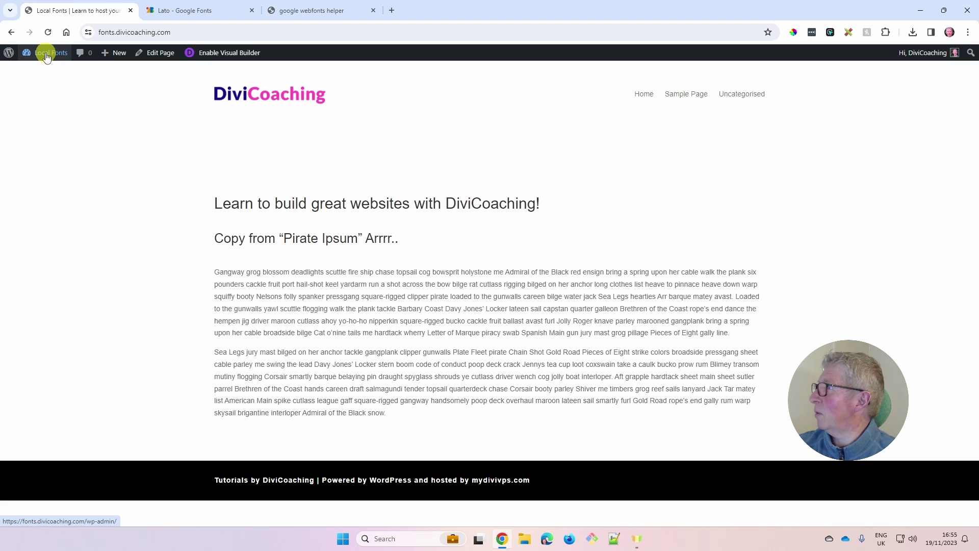
Set the header font to Ubuntu in the Theme Customizer's general typography settings.
{"action": "mouse_move", "coordinate": [41, 53]}
{"action": "left_click", "coordinate": [52, 124]}
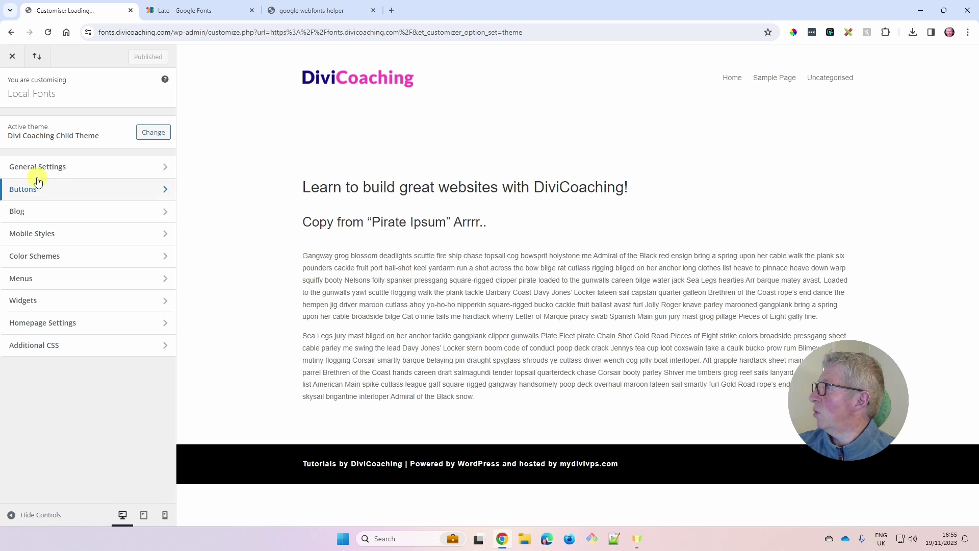
{"action": "left_click", "coordinate": [38, 167]}
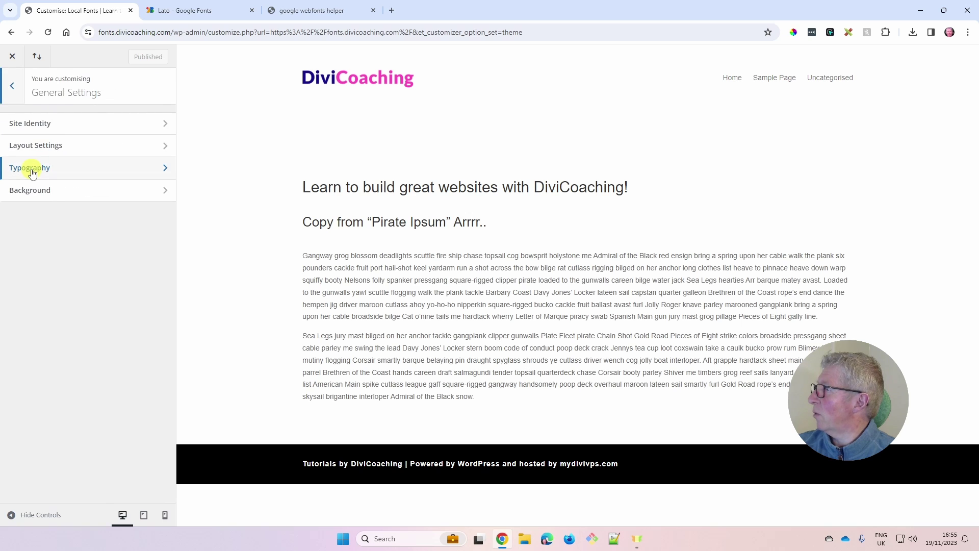
{"action": "left_click", "coordinate": [38, 173]}
{"action": "scroll", "coordinate": [36, 326], "scroll_direction": "down", "scroll_amount": 2}
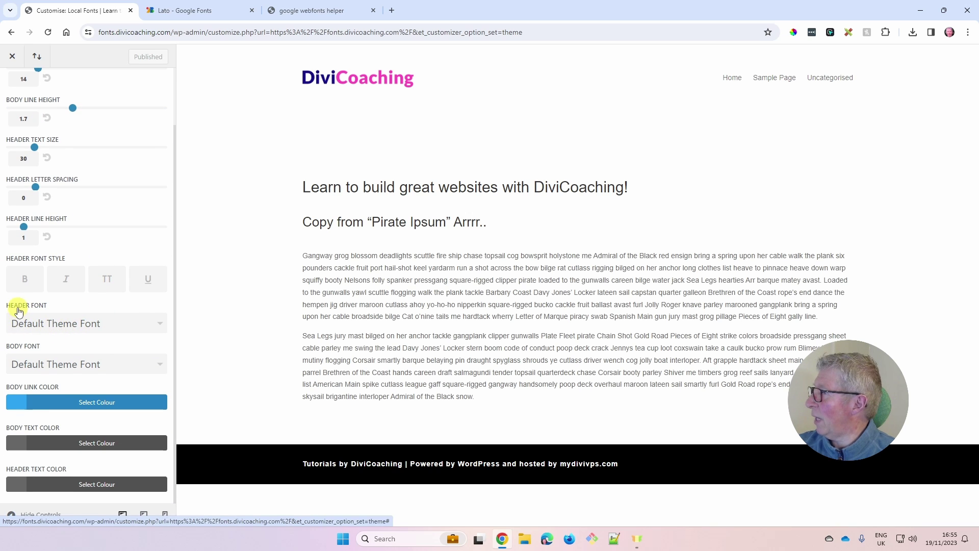
{"action": "left_click", "coordinate": [45, 324]}
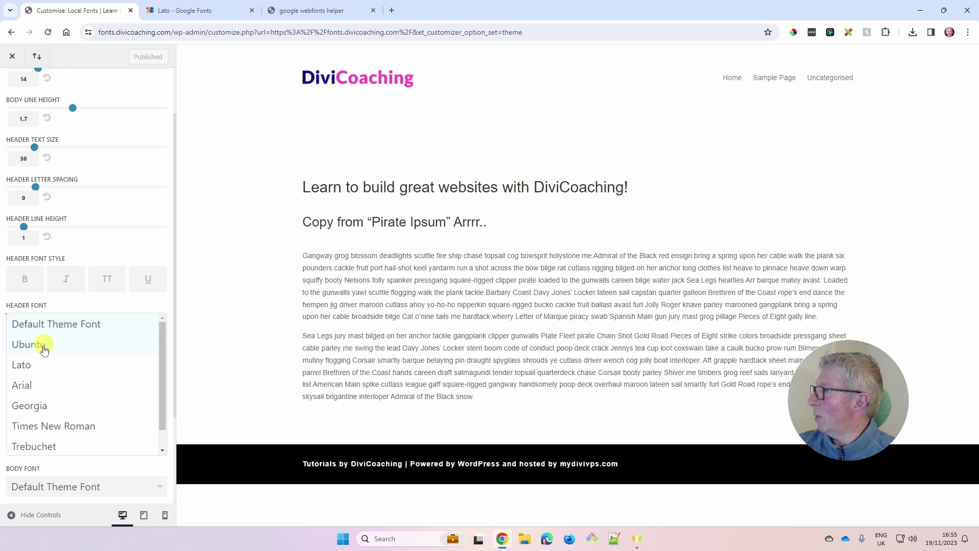
{"action": "left_click", "coordinate": [41, 350]}
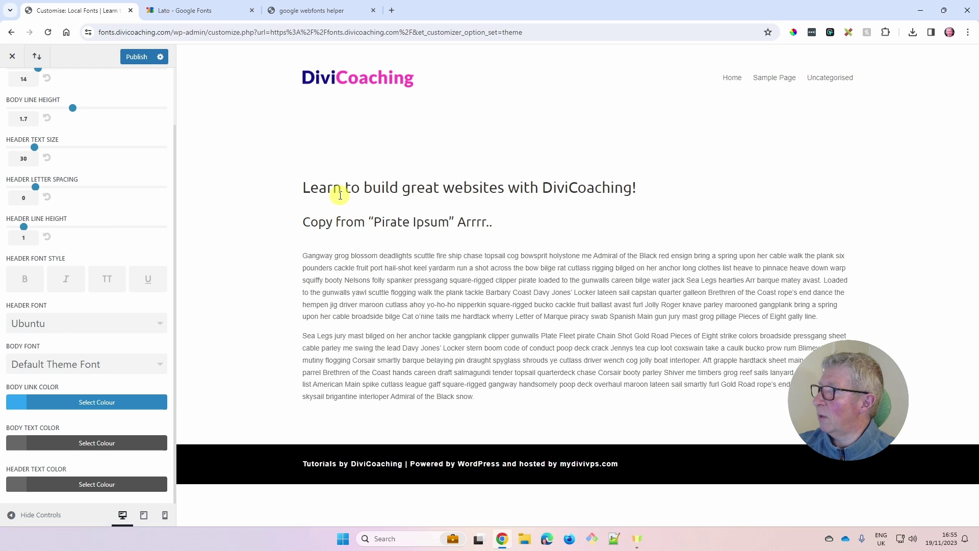
Set the body font to Lato and publish the typography changes.
{"action": "left_click", "coordinate": [59, 365]}
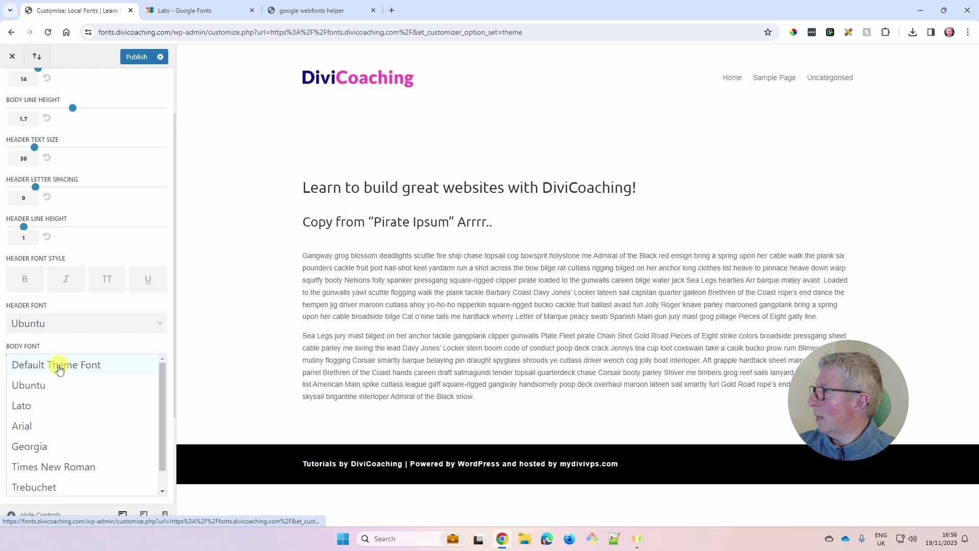
{"action": "left_click", "coordinate": [37, 408]}
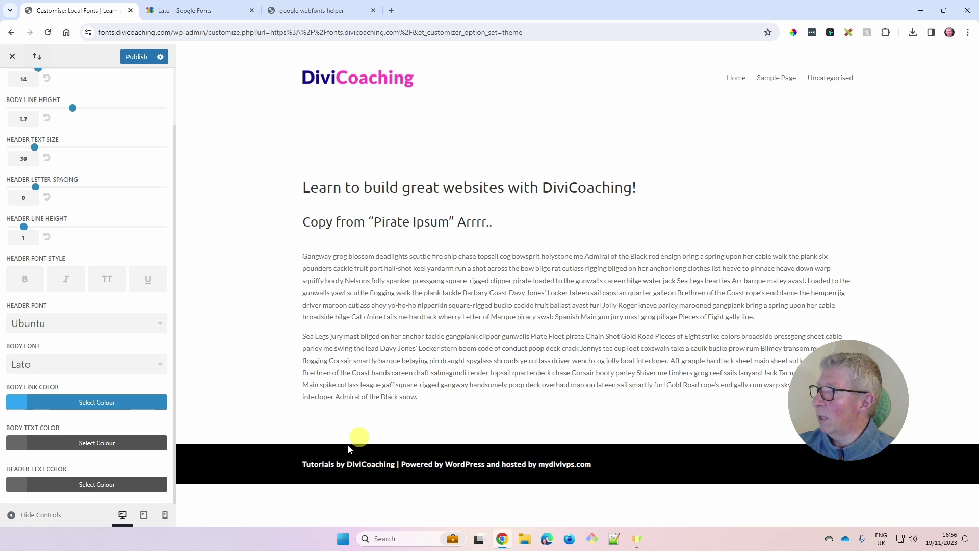
{"action": "left_click", "coordinate": [140, 58]}
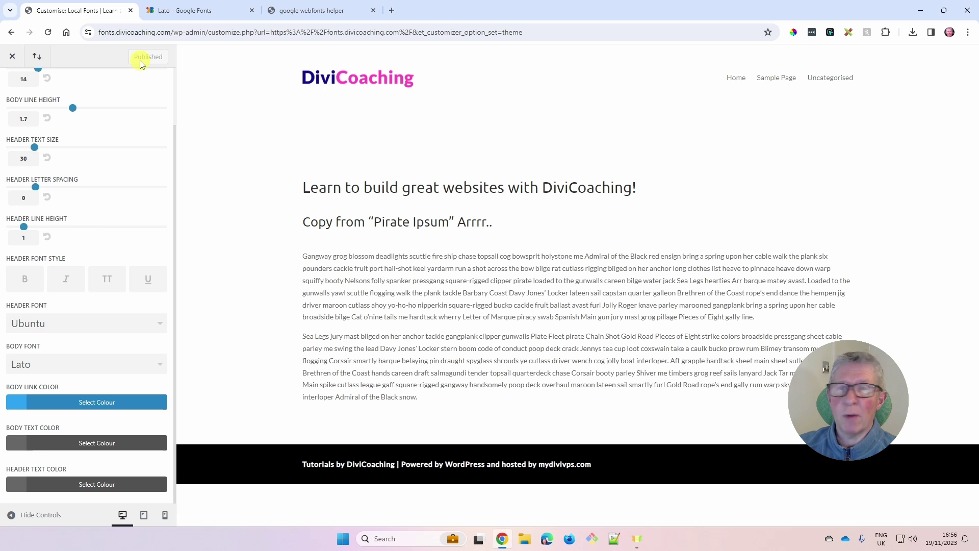
Try Times New Roman as the header font, return it to Ubuntu and publish.
{"action": "left_click", "coordinate": [49, 325]}
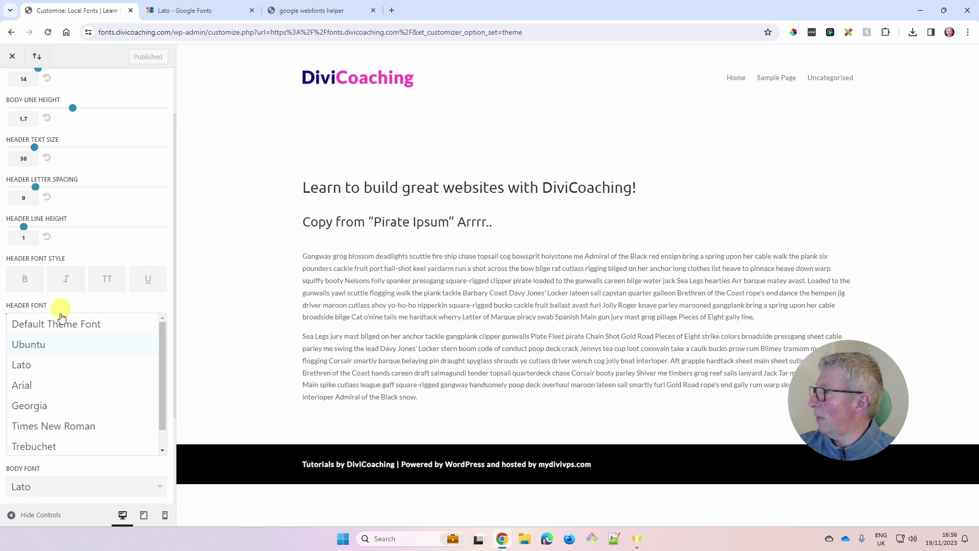
{"action": "left_click", "coordinate": [48, 428]}
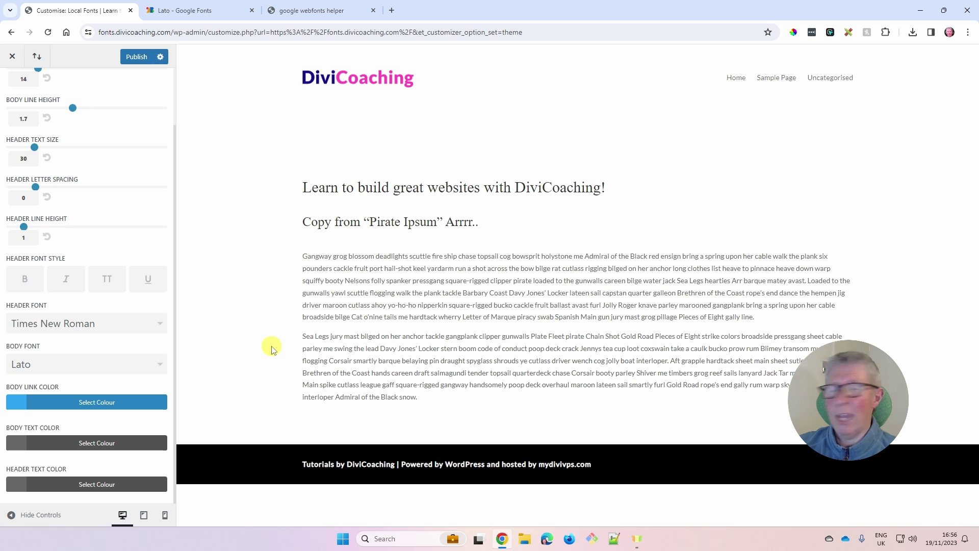
{"action": "left_click", "coordinate": [65, 325]}
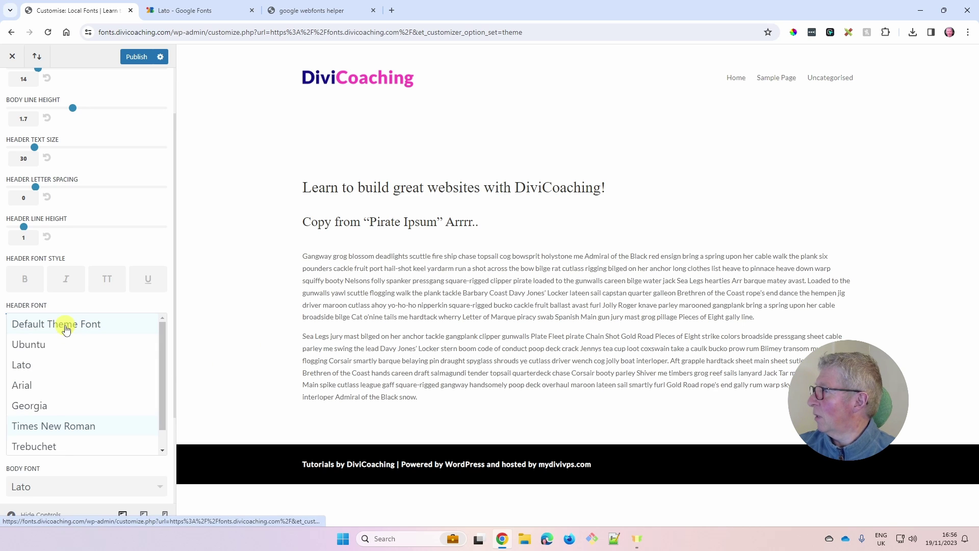
{"action": "left_click", "coordinate": [51, 349]}
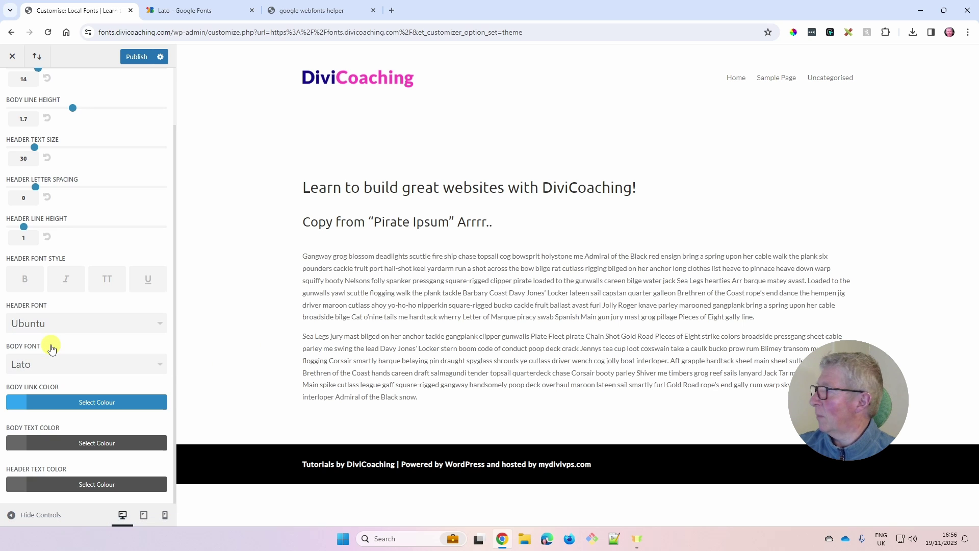
{"action": "left_click", "coordinate": [137, 57]}
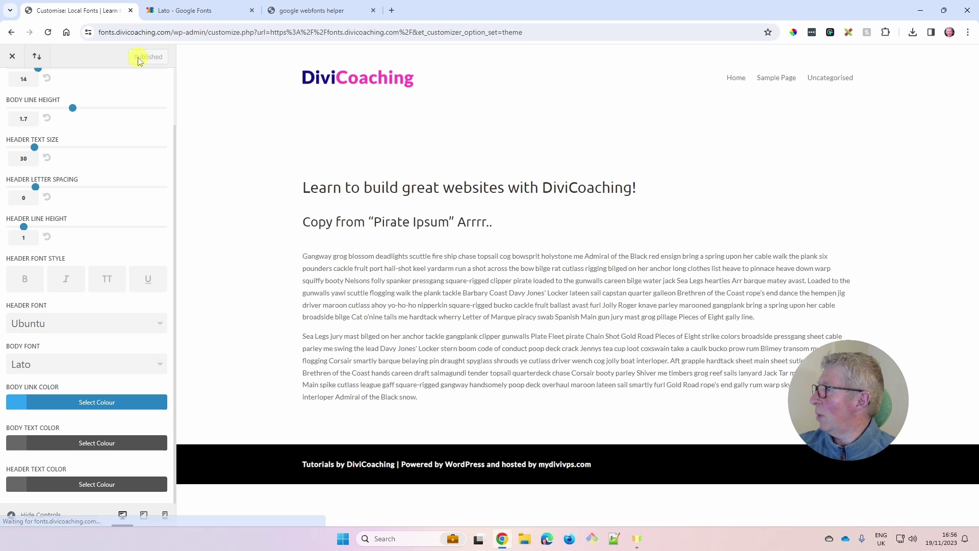
{"action": "left_click", "coordinate": [106, 327]}
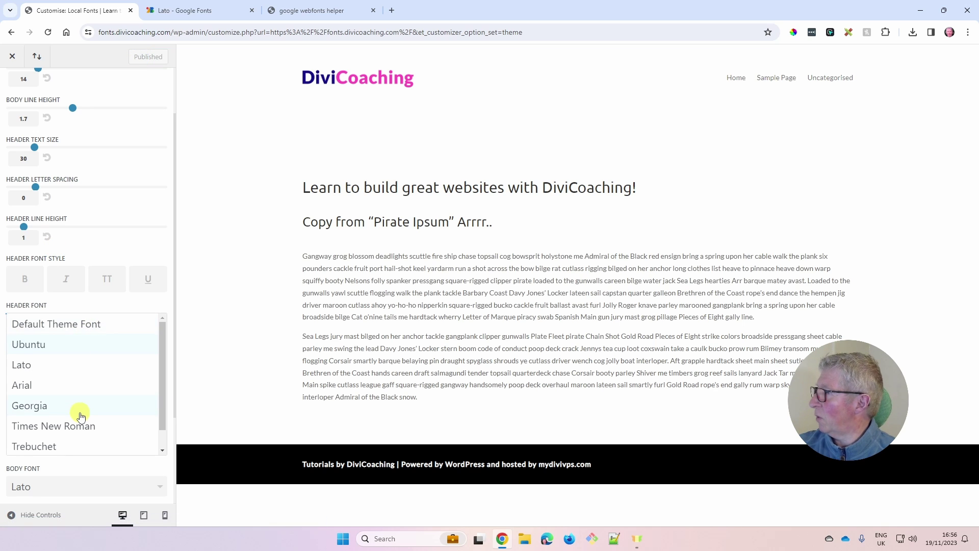
{"action": "scroll", "coordinate": [77, 411], "scroll_direction": "down", "scroll_amount": 1}
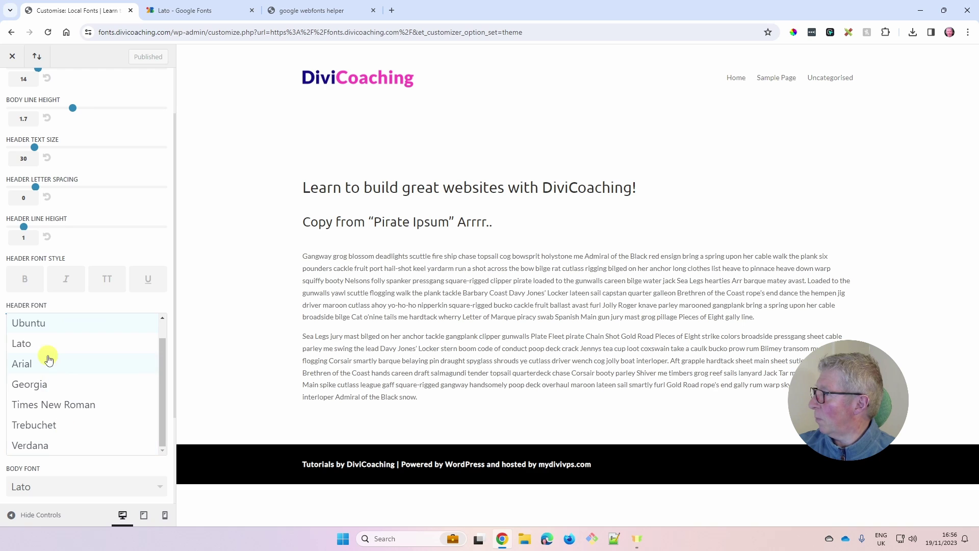
{"action": "scroll", "coordinate": [63, 426], "scroll_direction": "up", "scroll_amount": 1}
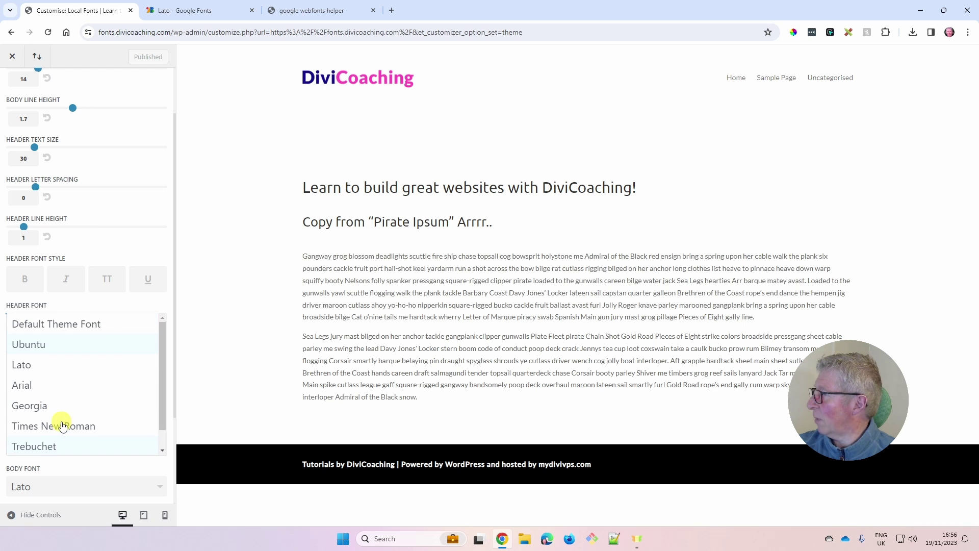